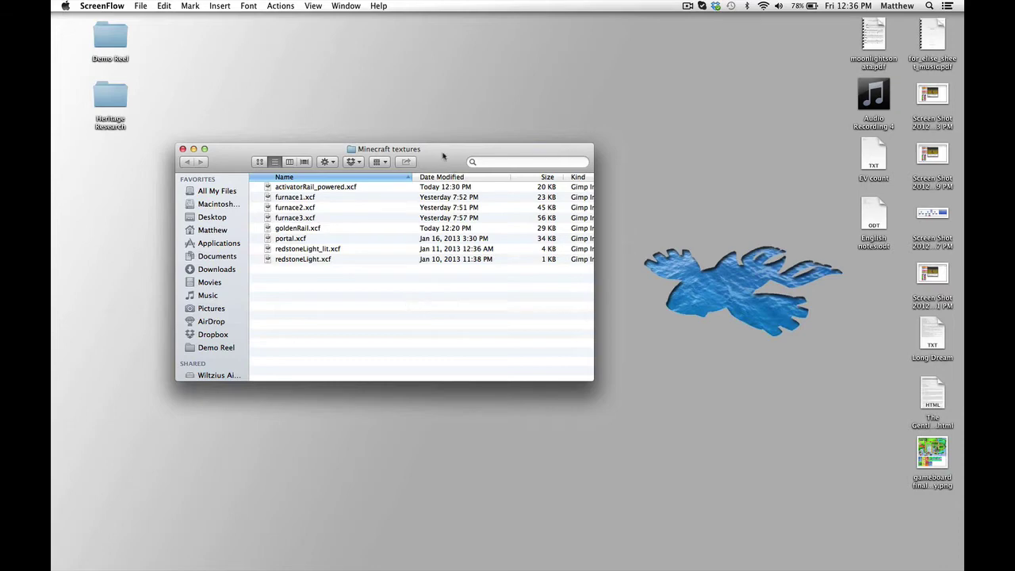
Move the Minecraft textures folder window toward the desktop's upper-right corner
{"action": "left_click_drag", "start_coordinate": [459, 156], "coordinate": [572, 156]}
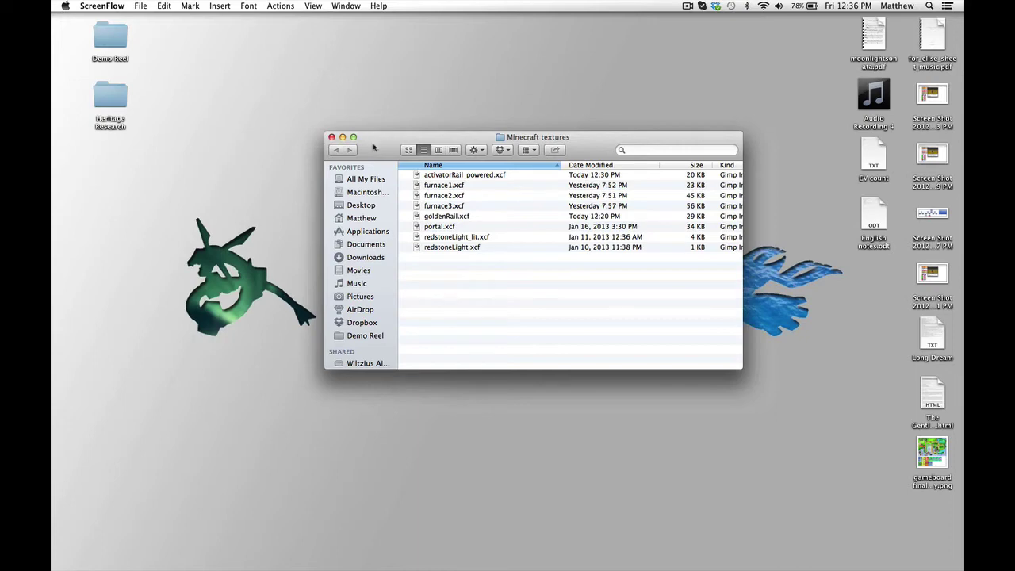
{"action": "left_click_drag", "start_coordinate": [376, 141], "coordinate": [543, 72]}
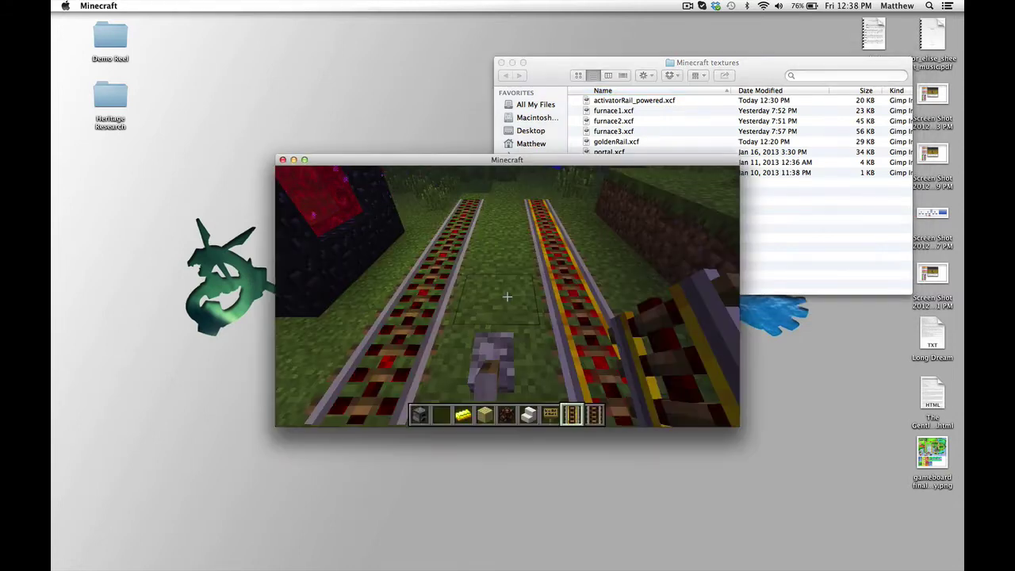
In Minecraft, place a furnace on the grass beside the portal, and load and fuel it so that it burns
{"action": "mouse_move", "coordinate": [507, 296]}
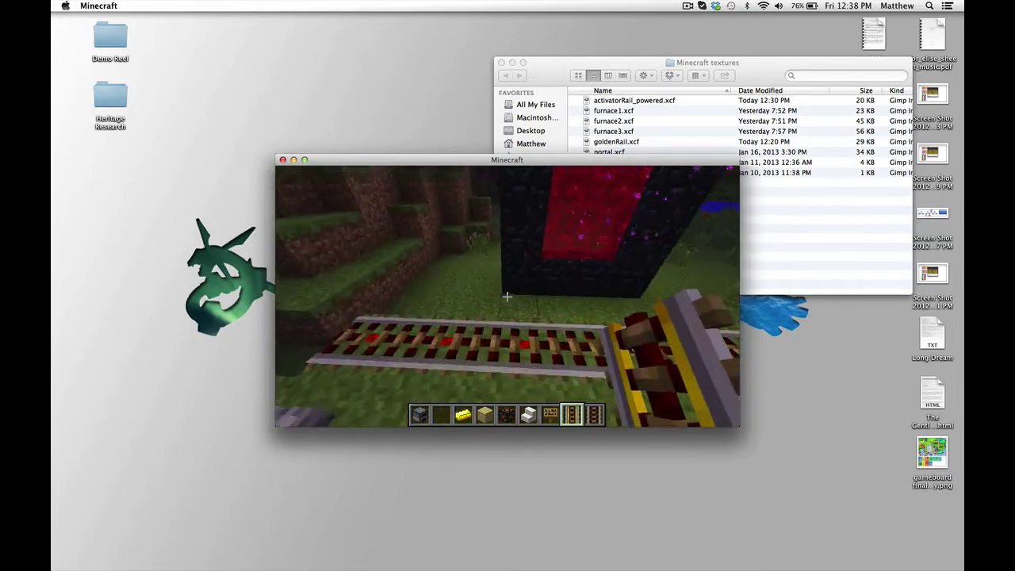
{"action": "key", "text": "e"}
{"action": "key", "text": "e"}
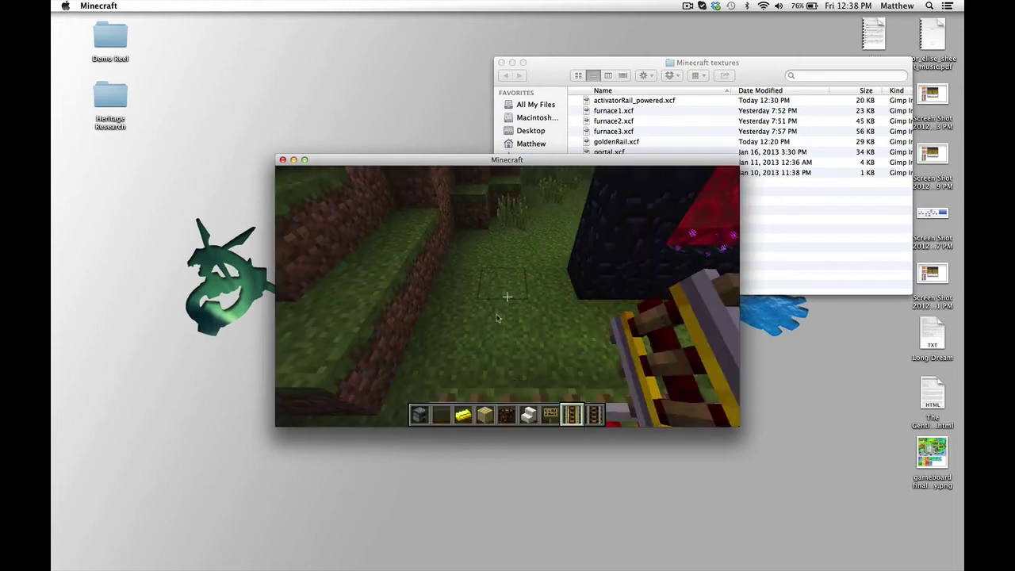
{"action": "key", "text": "1"}
{"action": "key", "text": "w"}
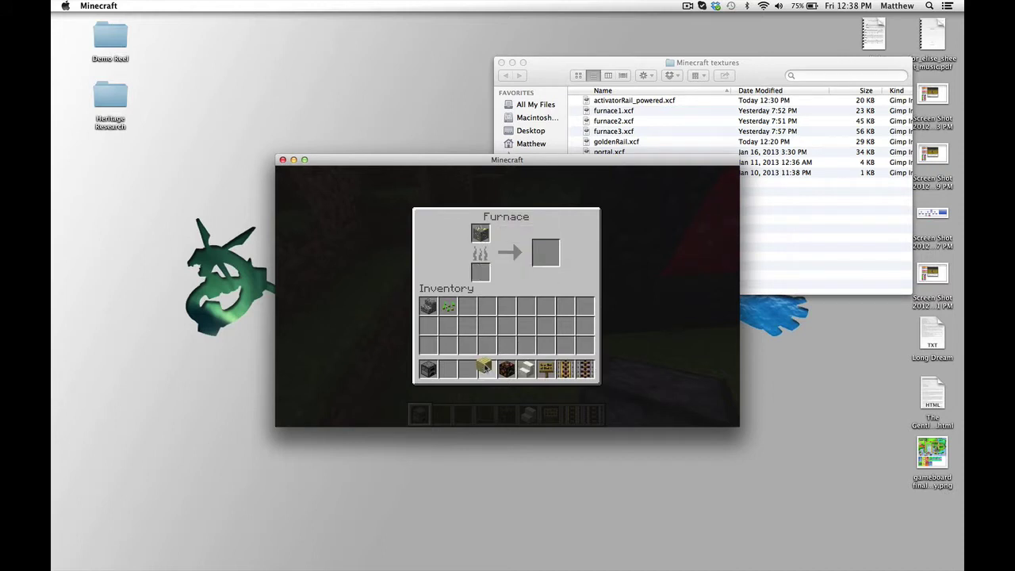
{"action": "key", "text": "w"}
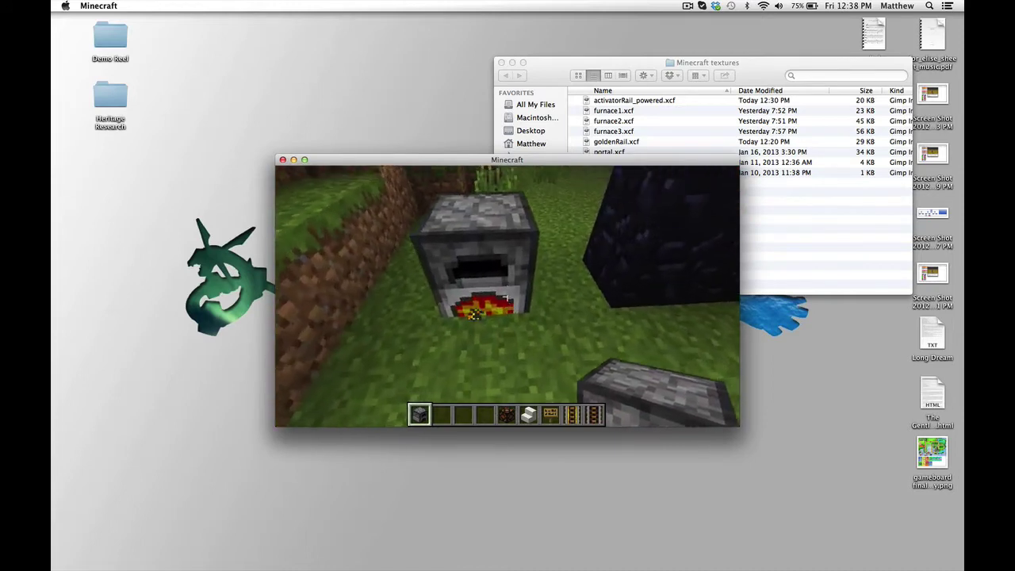
Examine the burning furnace's flame from several sides, and break the furnace
{"action": "key", "text": "a"}
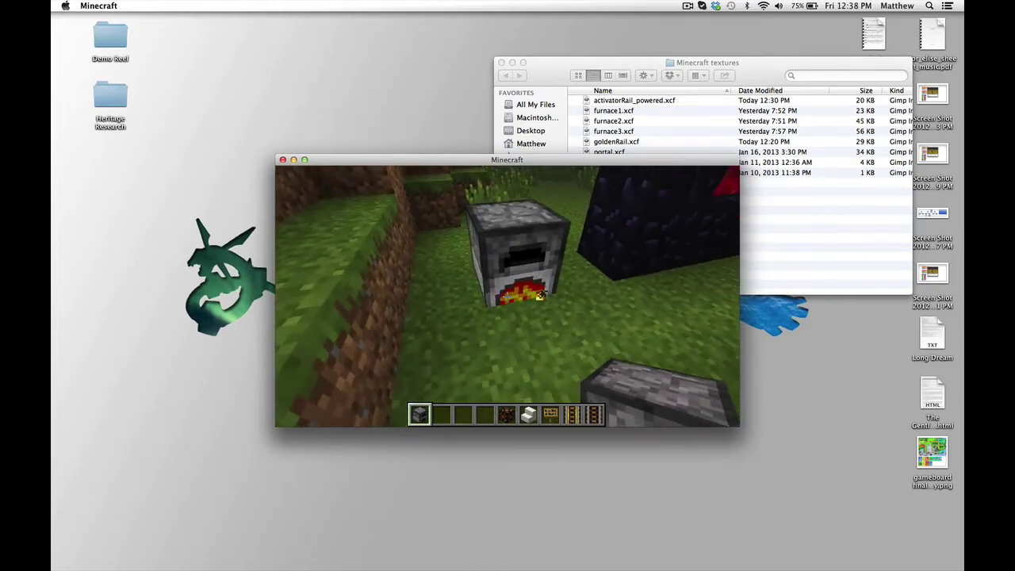
{"action": "key", "text": "a"}
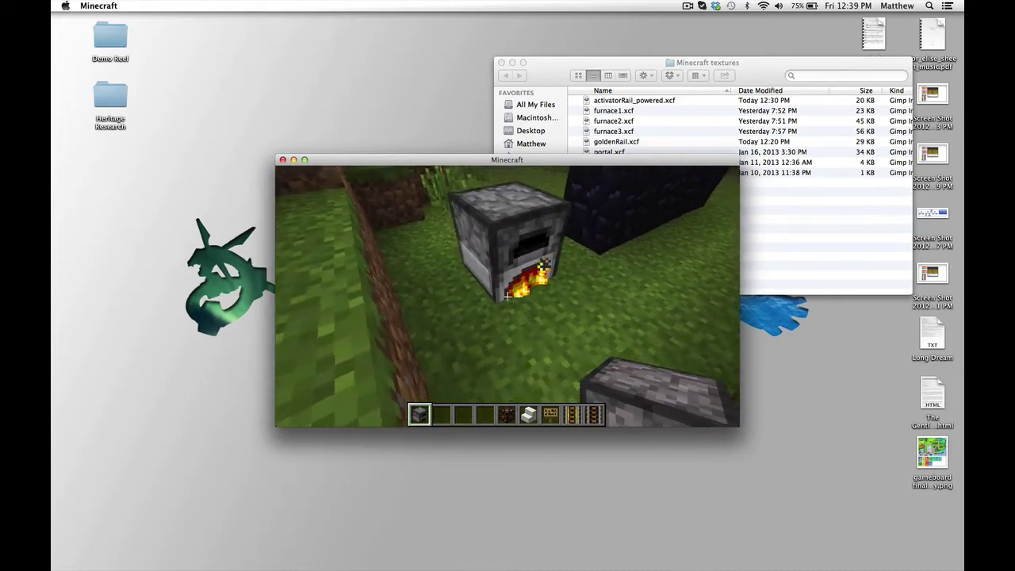
{"action": "key", "text": "d"}
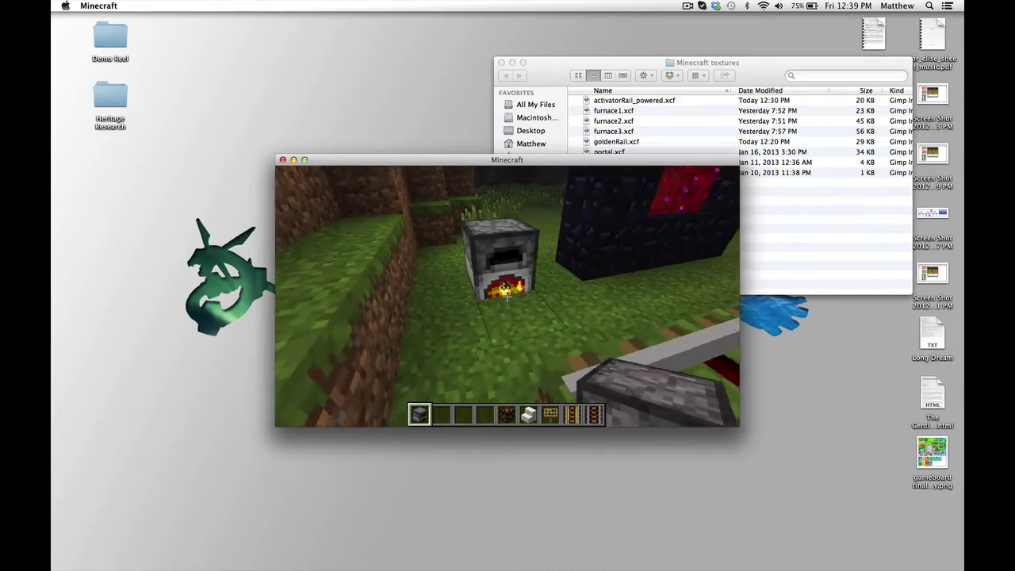
{"action": "key", "text": "w"}
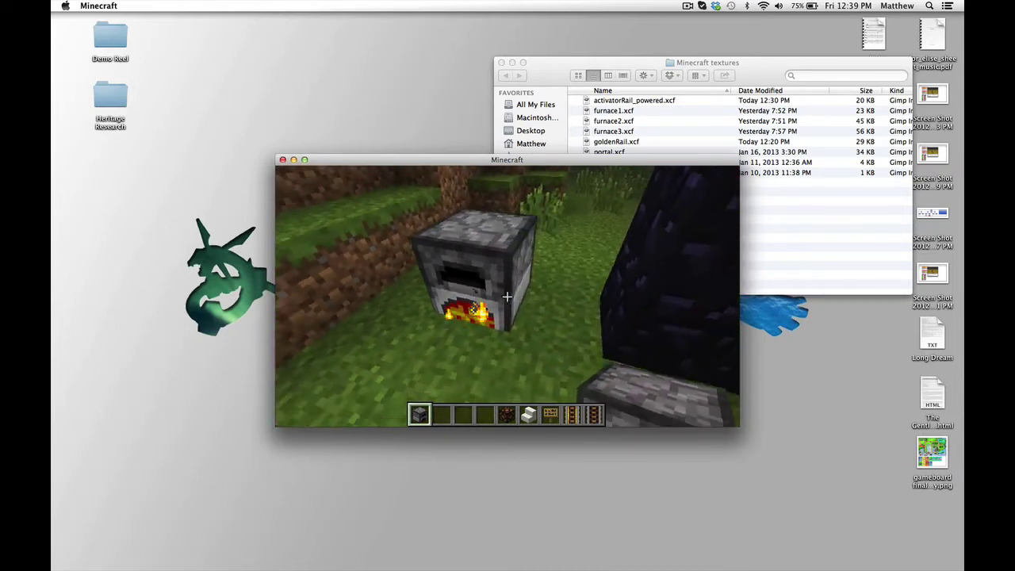
{"action": "left_click", "coordinate": [506, 297]}
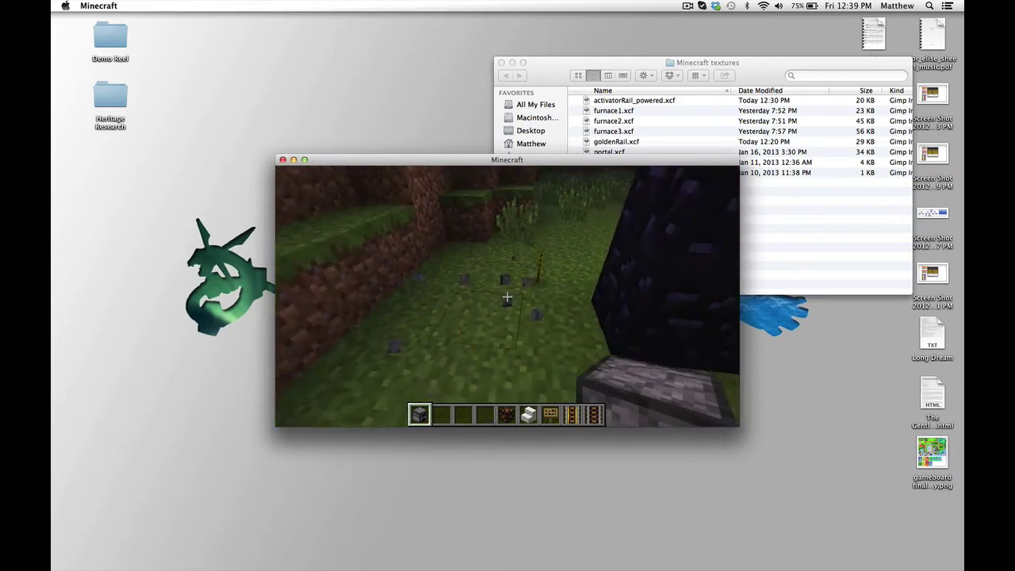
{"action": "key", "text": "w"}
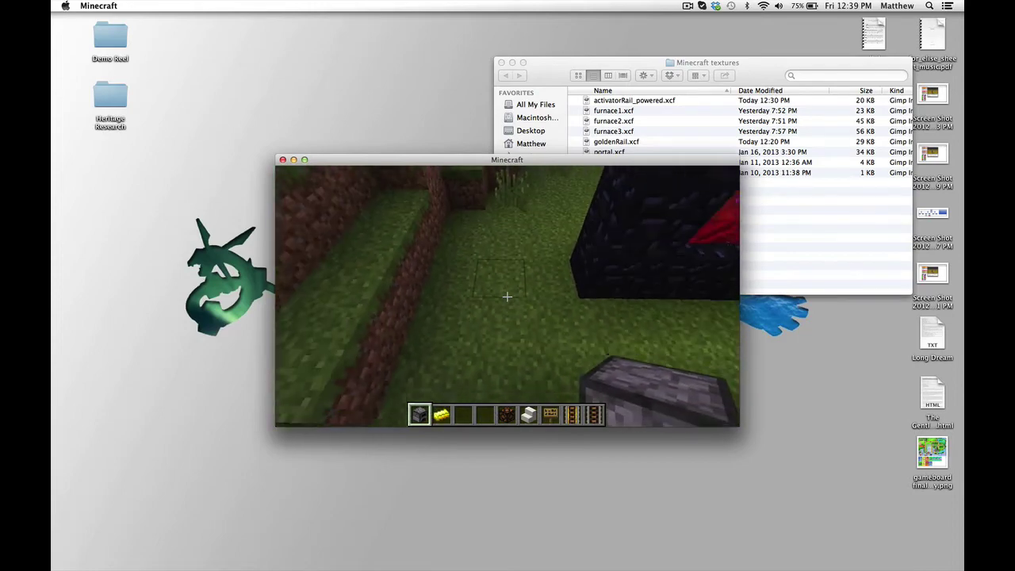
{"action": "mouse_move", "coordinate": [507, 297]}
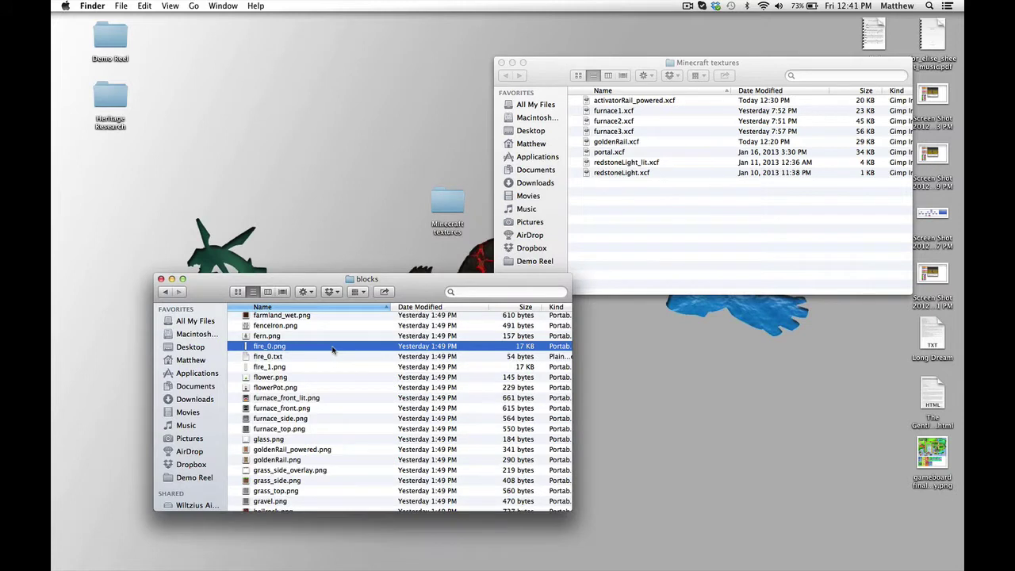
Open fire_0.png from the blocks folder in GIMP
{"action": "right_click", "coordinate": [278, 346]}
{"action": "mouse_move", "coordinate": [293, 362]}
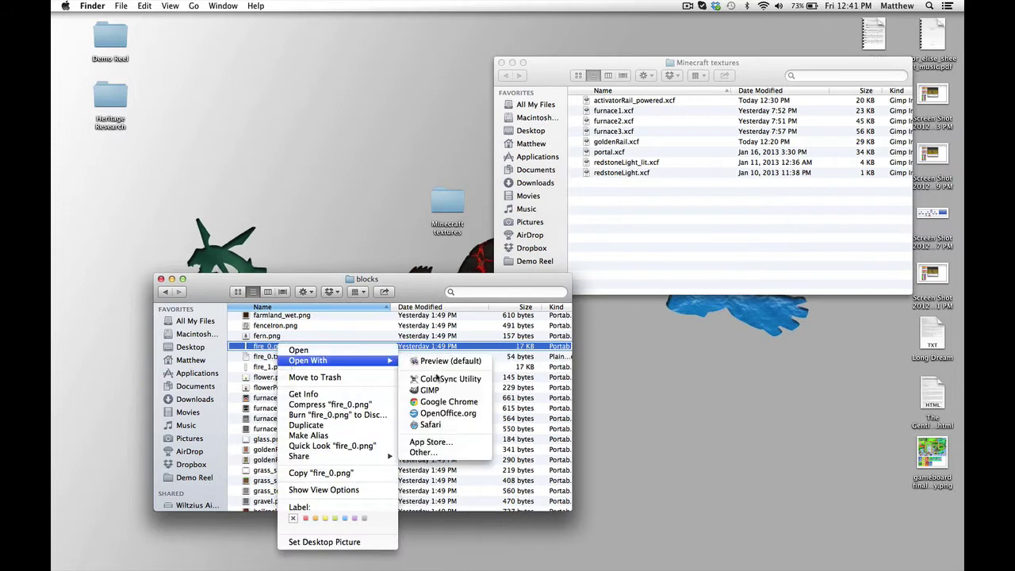
{"action": "left_click", "coordinate": [456, 389]}
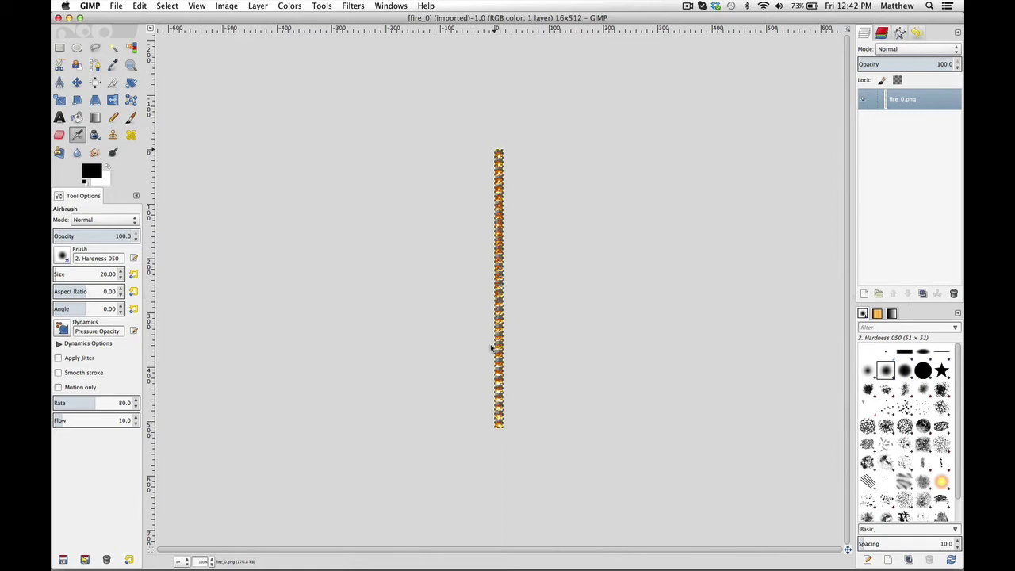
Select the topmost 16 × 16 px flame frame of the strip and open it for scaling
{"action": "scroll", "coordinate": [491, 349], "scroll_direction": "up", "scroll_amount": 5}
{"action": "scroll", "coordinate": [498, 347], "scroll_direction": "up", "scroll_amount": 10}
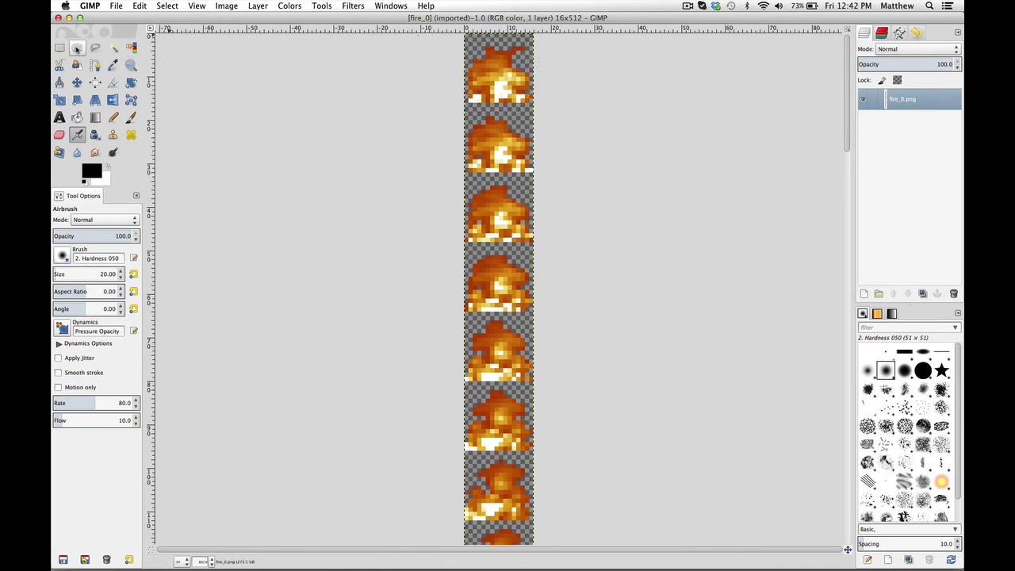
{"action": "left_click", "coordinate": [60, 48]}
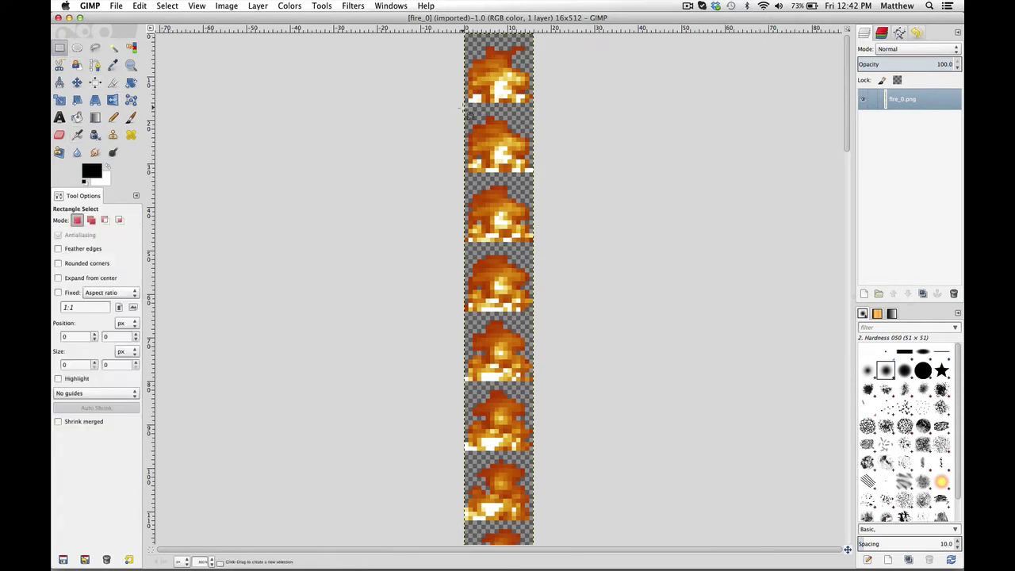
{"action": "left_click_drag", "start_coordinate": [467, 103], "coordinate": [536, 37]}
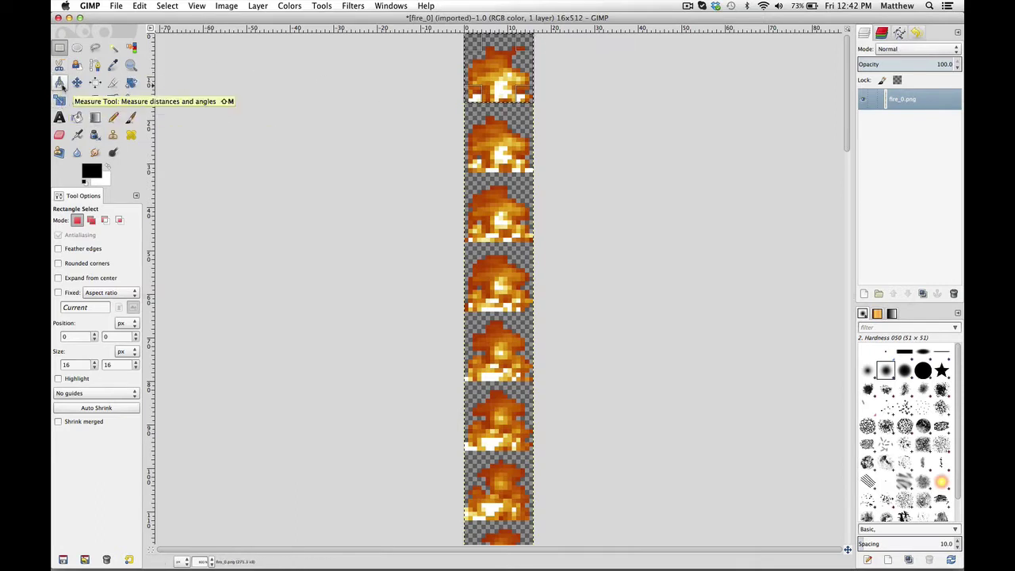
{"action": "key", "text": "shift+t"}
{"action": "left_click", "coordinate": [302, 104]}
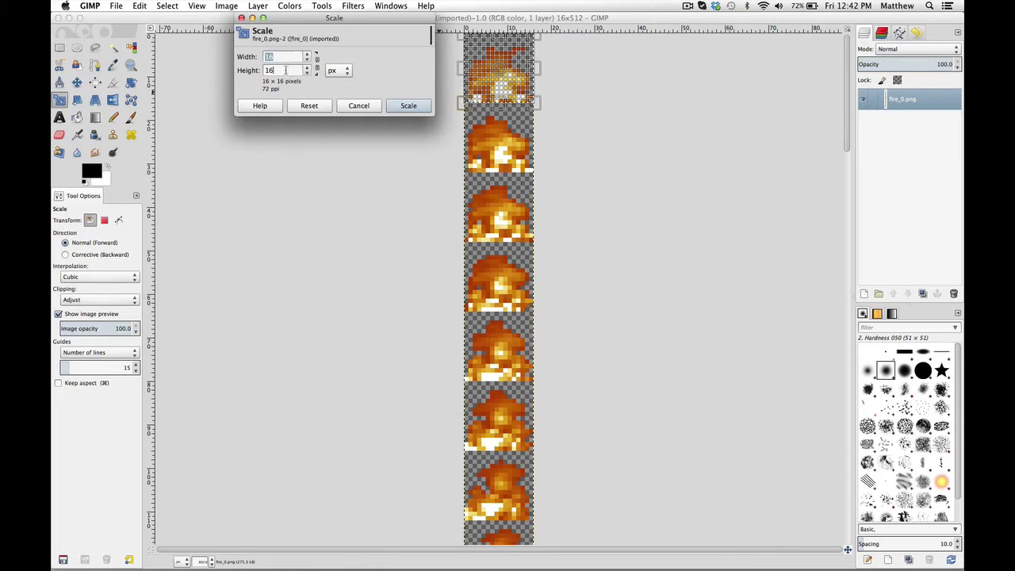
{"action": "key", "text": "Tab"}
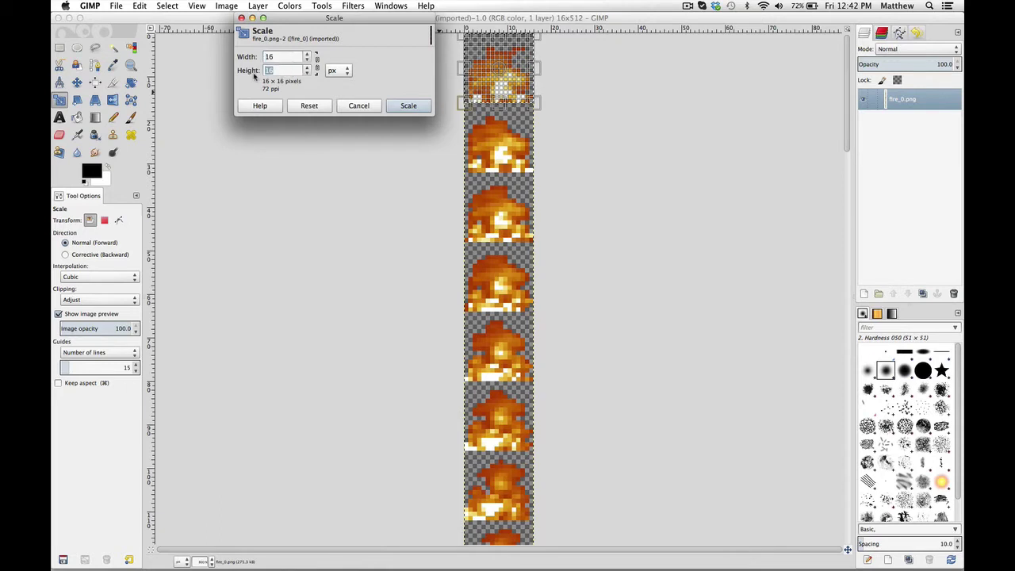
{"action": "type", "text": "8"}
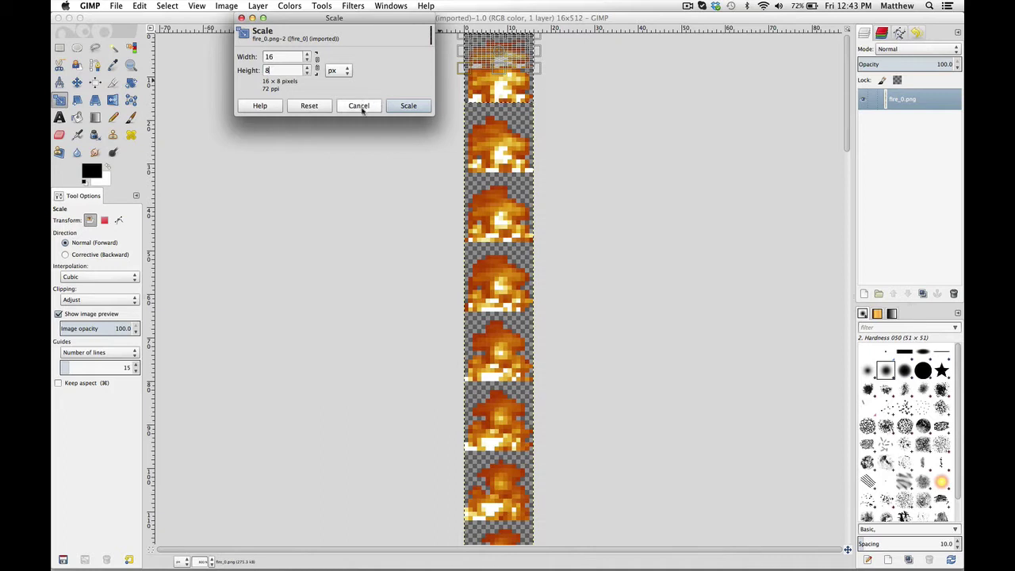
{"action": "type", "text": "16"}
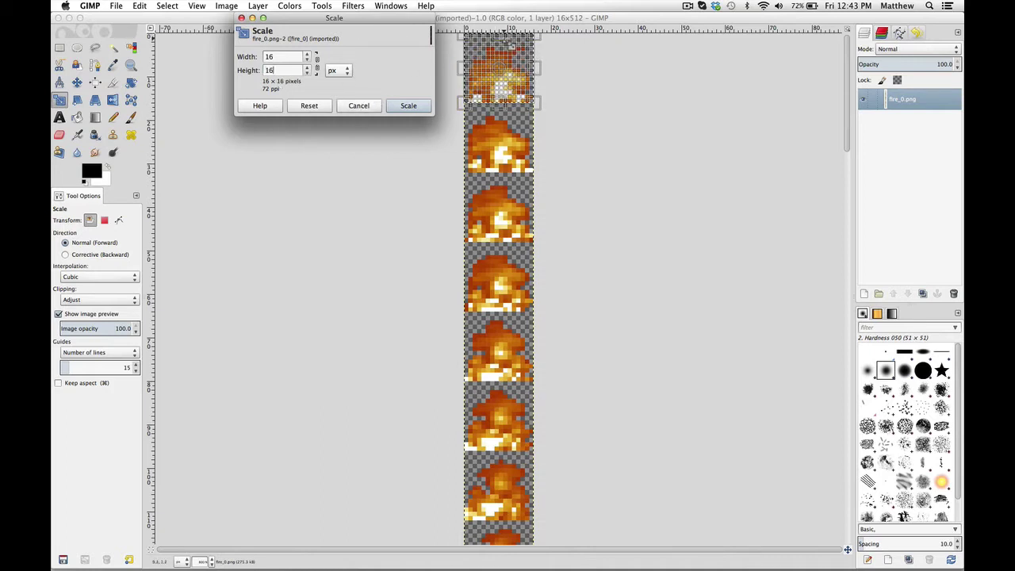
Squash the first flame frame from its upper edge down to 16 × 8 px, and anchor the scaled result
{"action": "left_click_drag", "start_coordinate": [506, 39], "coordinate": [505, 77]}
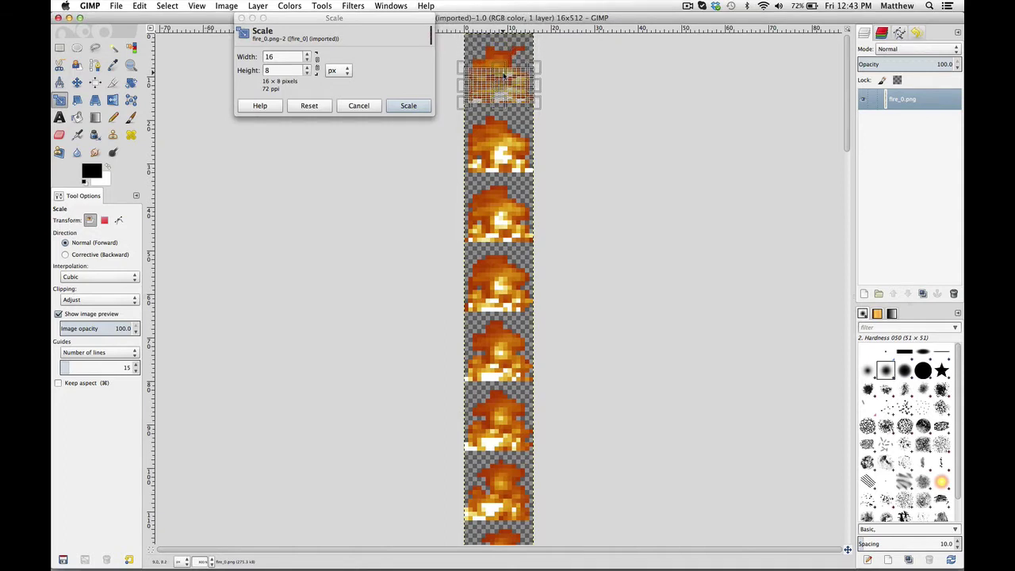
{"action": "key", "text": "Return"}
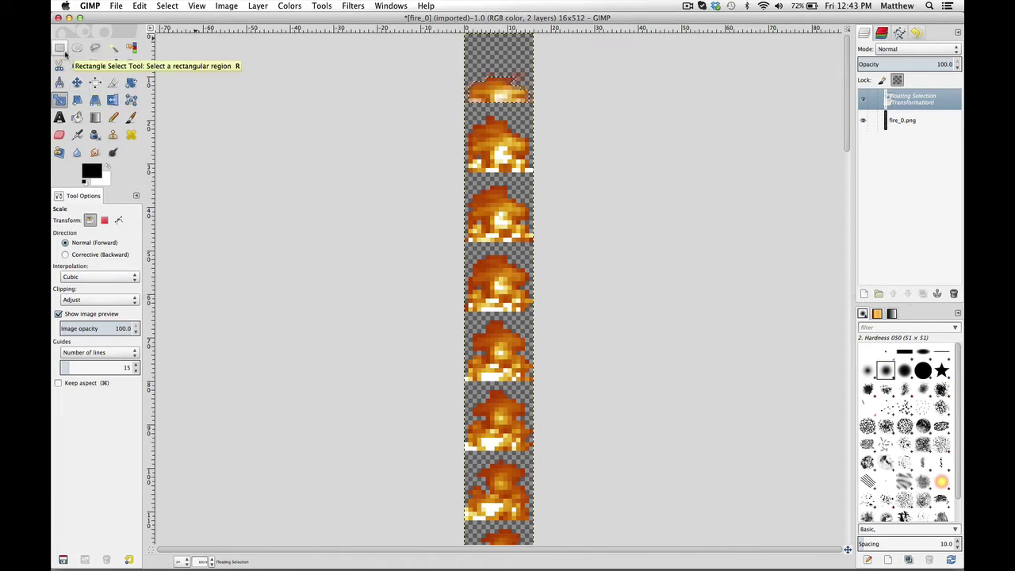
{"action": "left_click", "coordinate": [59, 48]}
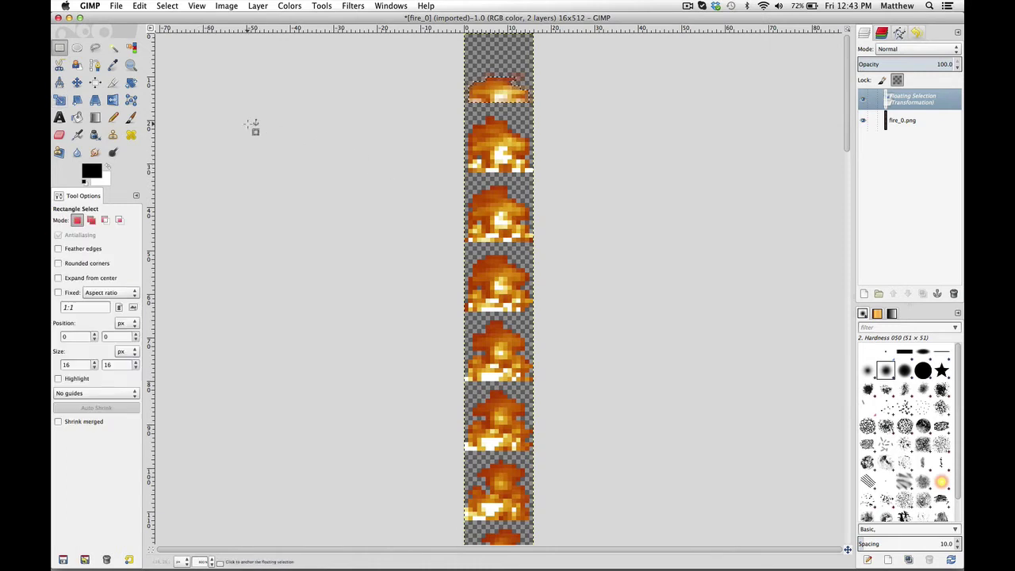
{"action": "left_click", "coordinate": [687, 121]}
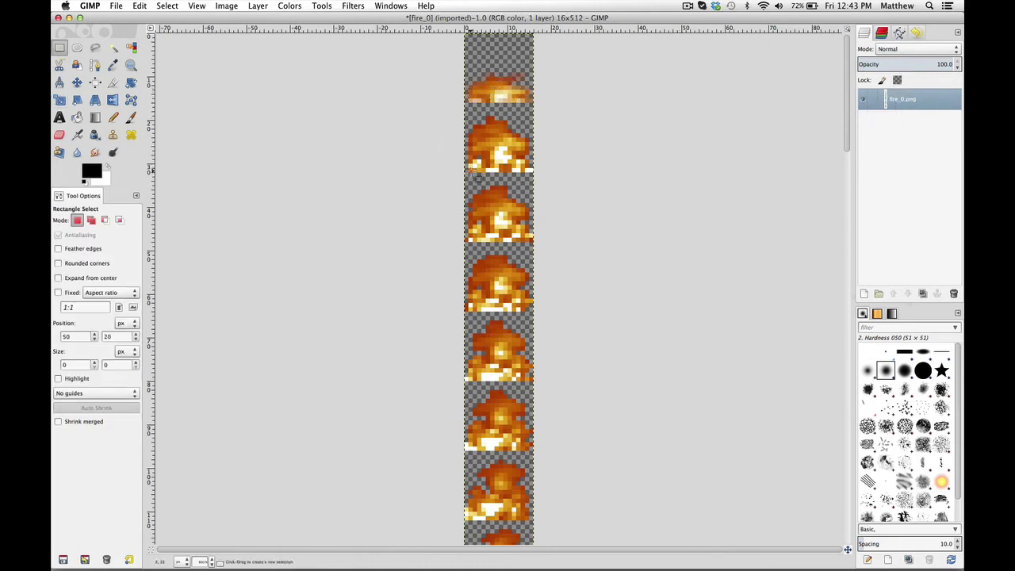
Select the second flame frame as a 16 × 15 px area, scale it from its upper edge to 16 × 8 px, and anchor it
{"action": "left_click_drag", "start_coordinate": [468, 174], "coordinate": [502, 147]}
{"action": "key", "text": "shift+s"}
{"action": "left_click", "coordinate": [537, 112]}
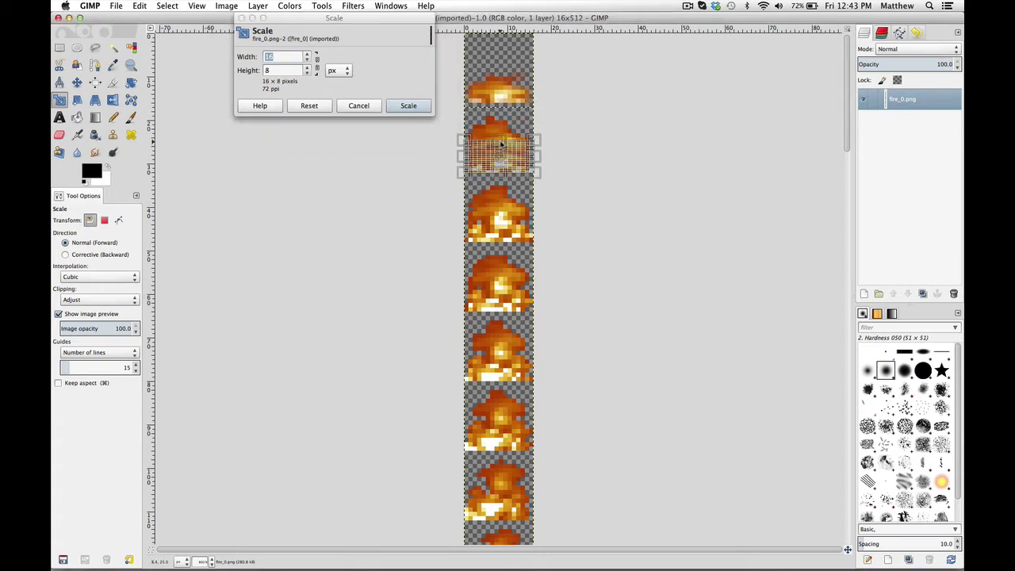
{"action": "key", "text": "Return"}
{"action": "key", "text": "r"}
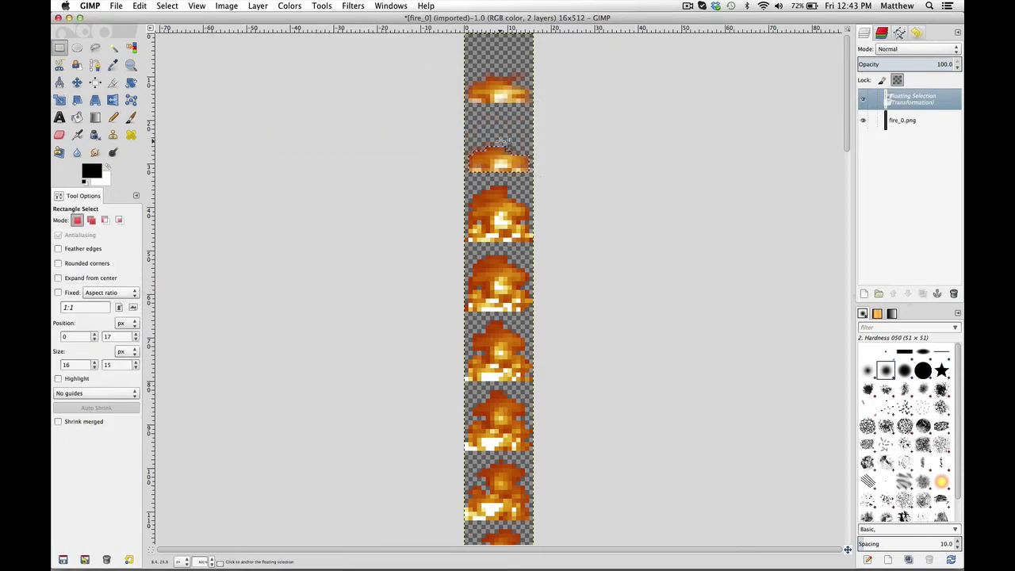
{"action": "left_click", "coordinate": [405, 192]}
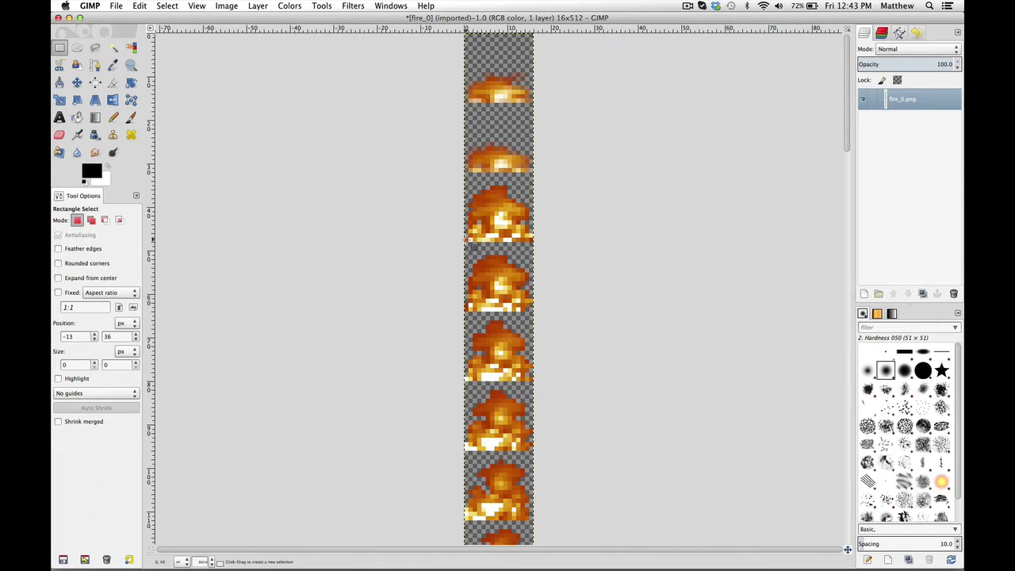
Select the third 16 × 16 px flame frame, scale it from its upper edge to 16 × 8 px, and anchor it
{"action": "left_click_drag", "start_coordinate": [467, 240], "coordinate": [542, 182]}
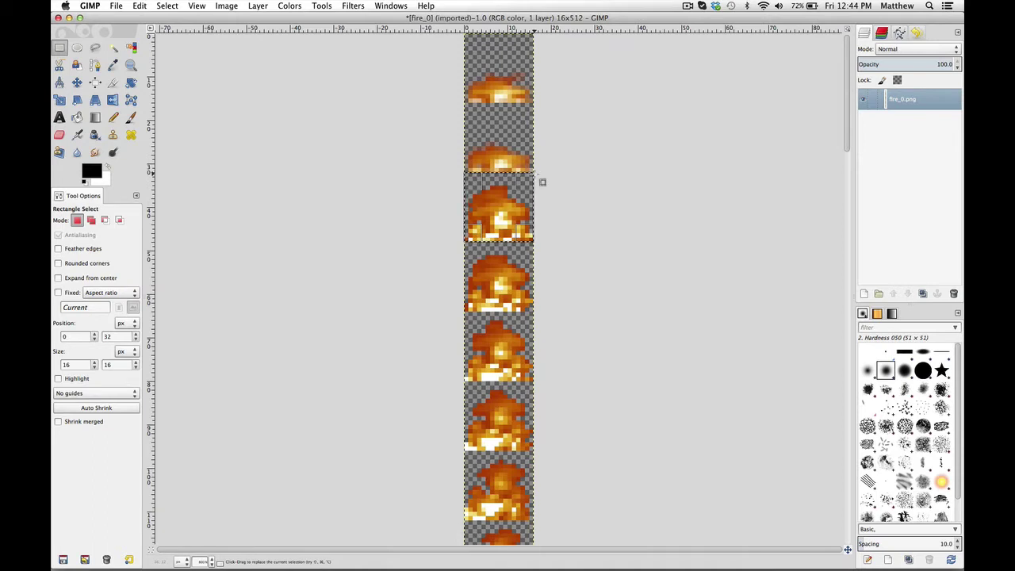
{"action": "key", "text": "shift+t"}
{"action": "left_click", "coordinate": [540, 183]}
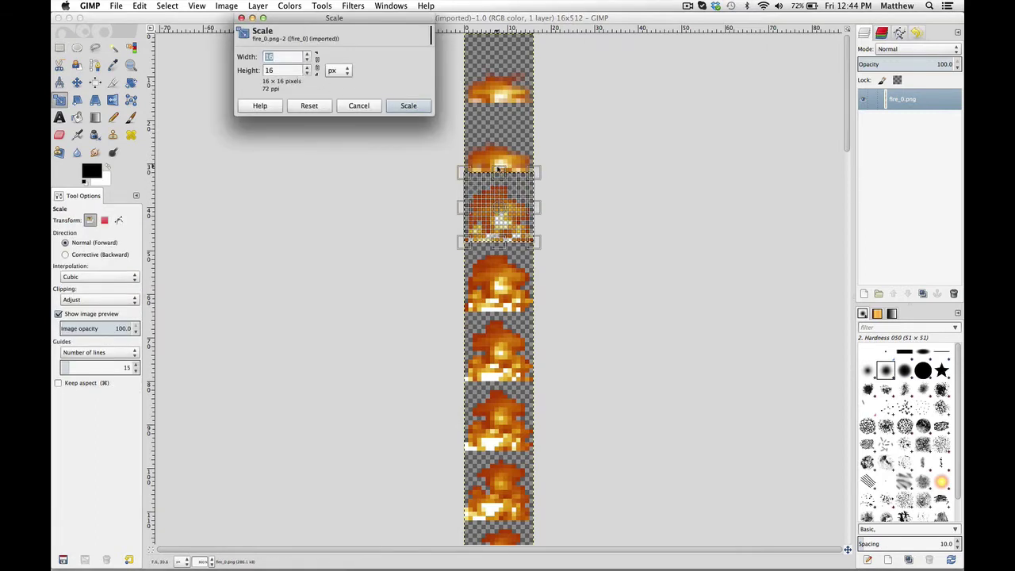
{"action": "left_click_drag", "start_coordinate": [498, 169], "coordinate": [500, 208]}
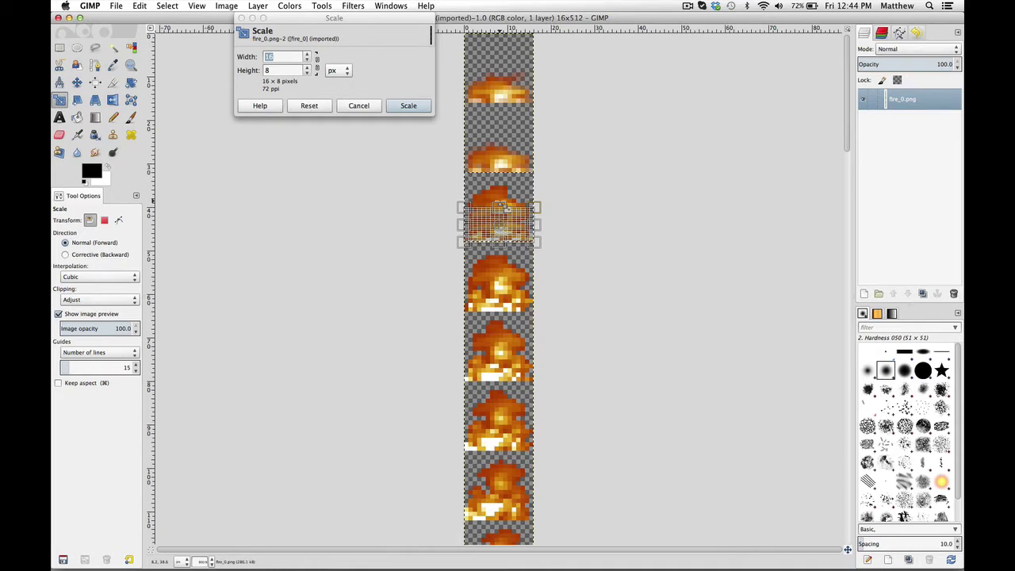
{"action": "left_click", "coordinate": [409, 109]}
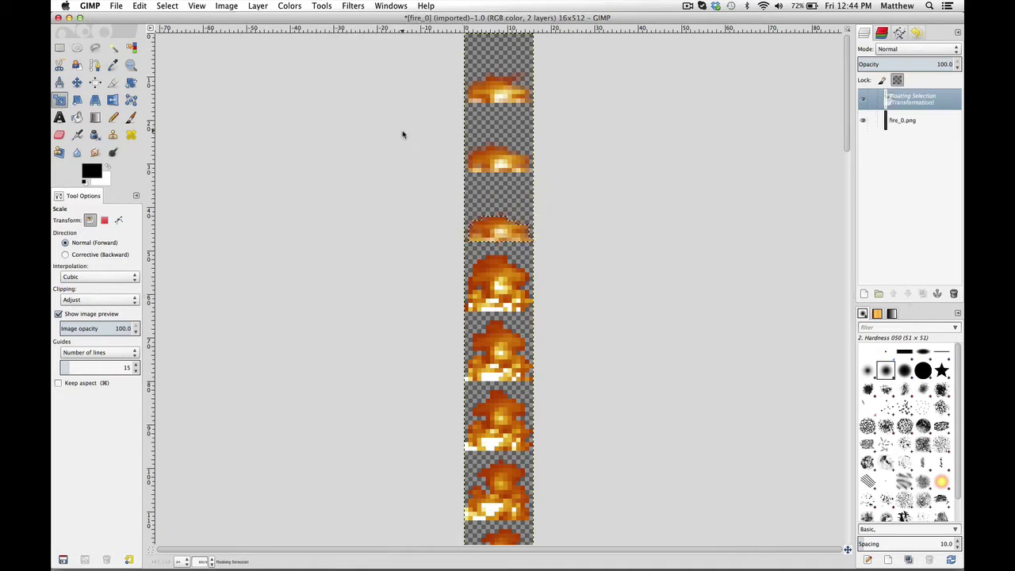
{"action": "key", "text": "r"}
{"action": "left_click", "coordinate": [408, 146]}
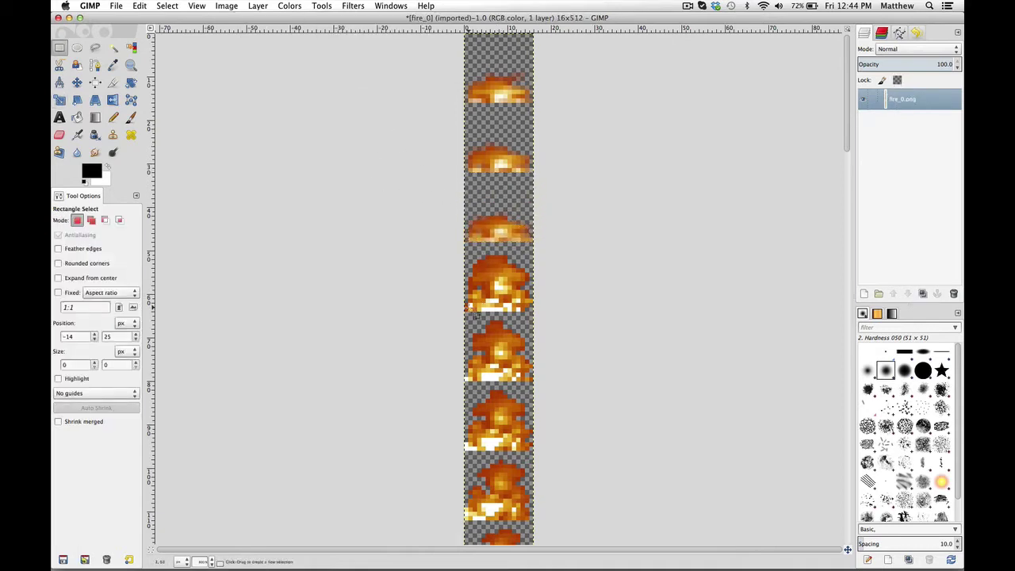
Select the fourth 16 × 16 px flame frame, scale it from its upper edge to 16 × 8 px, and anchor it
{"action": "left_click_drag", "start_coordinate": [465, 312], "coordinate": [543, 251]}
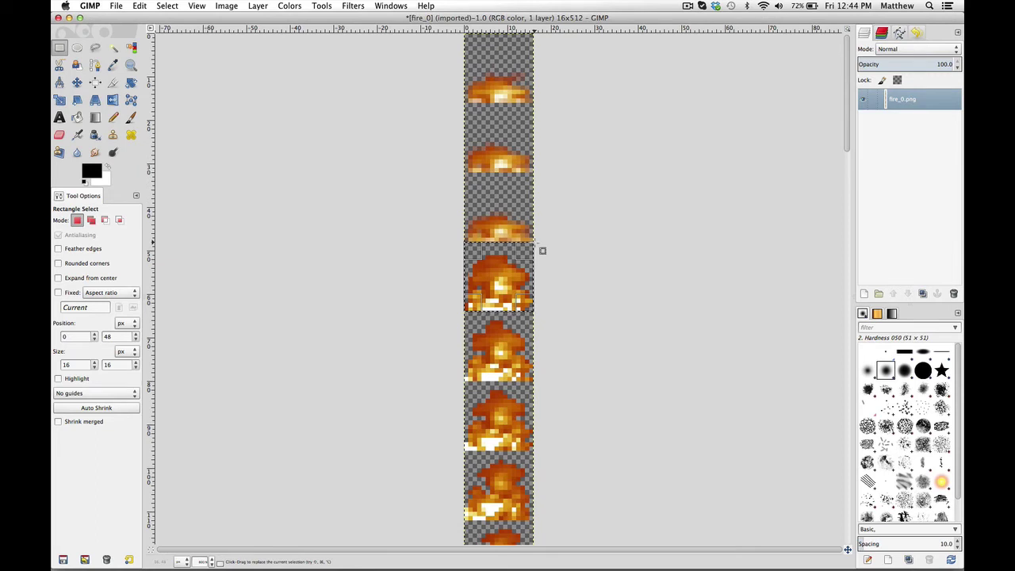
{"action": "key", "text": "shift+s"}
{"action": "left_click", "coordinate": [499, 239]}
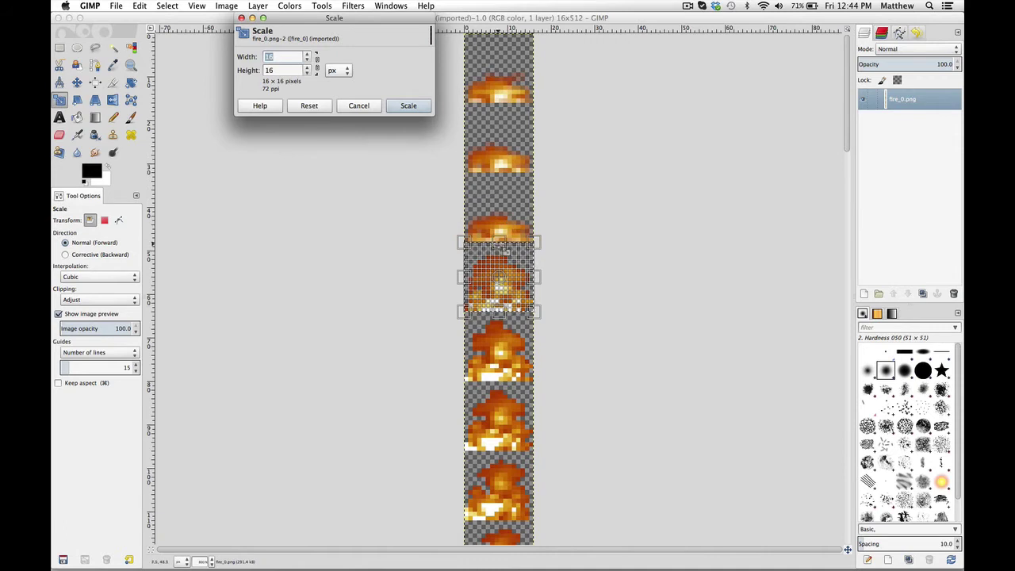
{"action": "left_click_drag", "start_coordinate": [500, 250], "coordinate": [500, 282]}
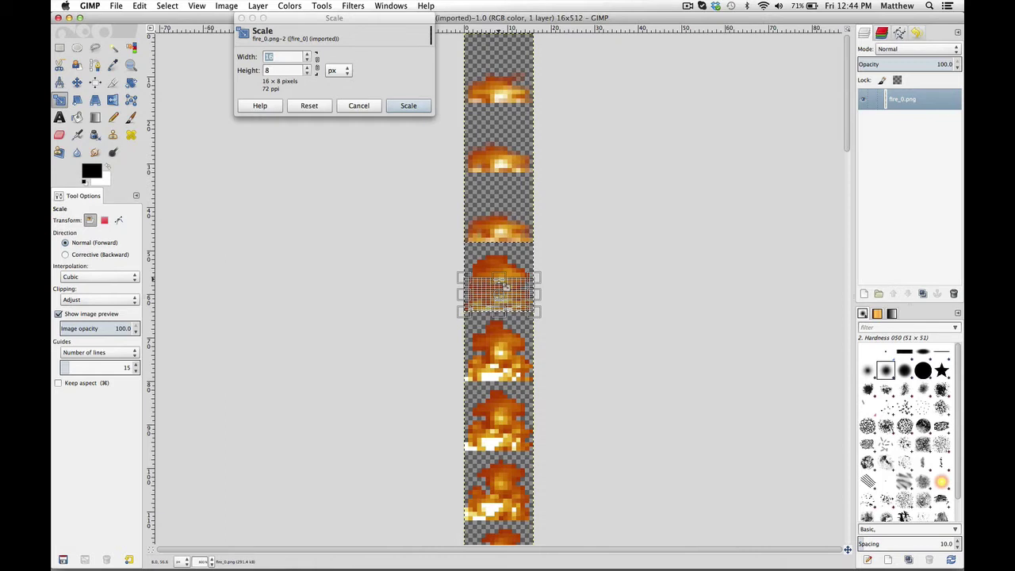
{"action": "key", "text": "Return"}
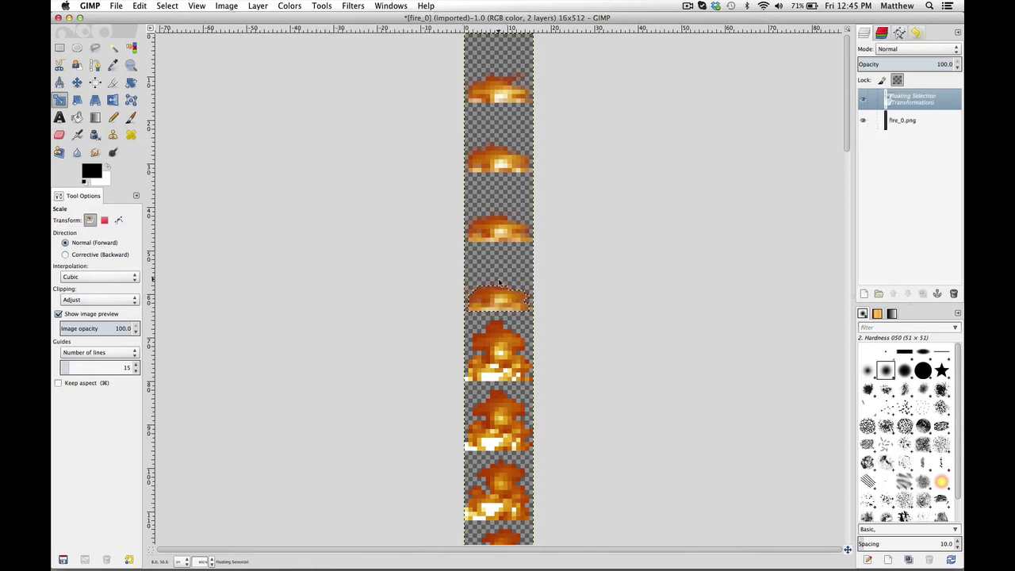
{"action": "key", "text": "r"}
{"action": "left_click", "coordinate": [422, 315]}
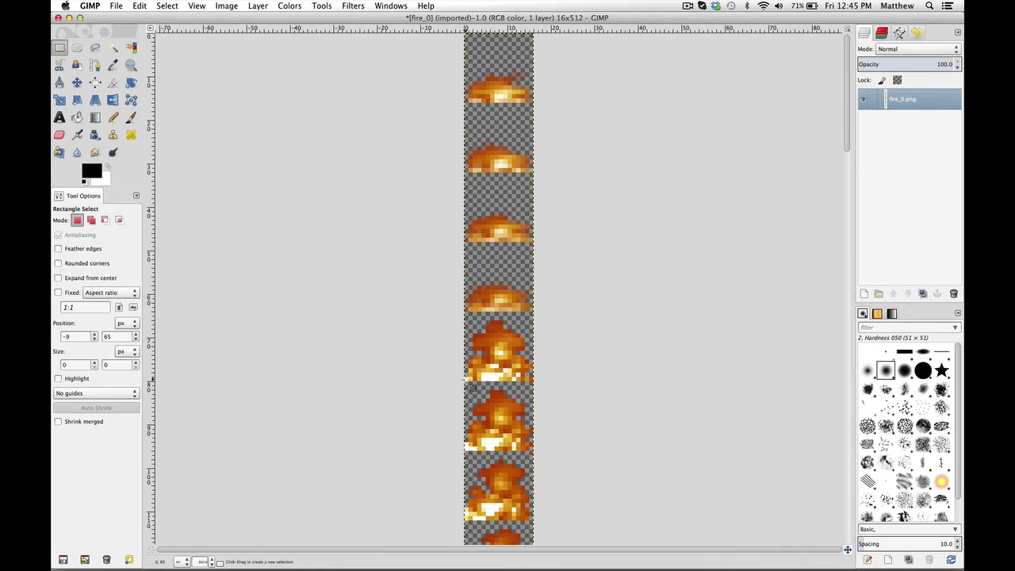
Select the fifth 16 × 16 px flame frame, scale it from its upper edge to 16 × 9 px, and anchor it
{"action": "left_click_drag", "start_coordinate": [466, 382], "coordinate": [539, 321]}
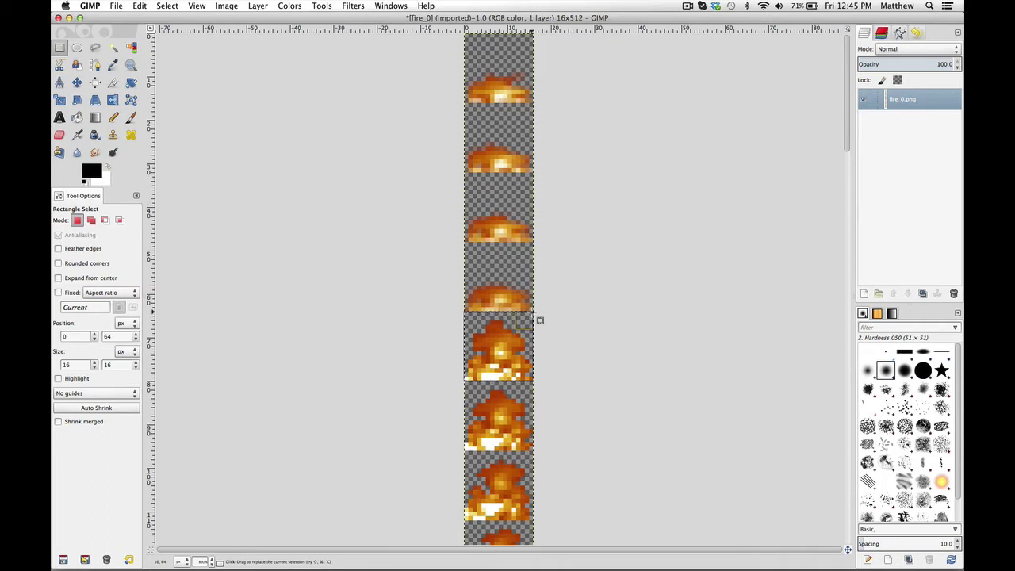
{"action": "key", "text": "shift"}
{"action": "key", "text": "shift+t"}
{"action": "left_click", "coordinate": [524, 336]}
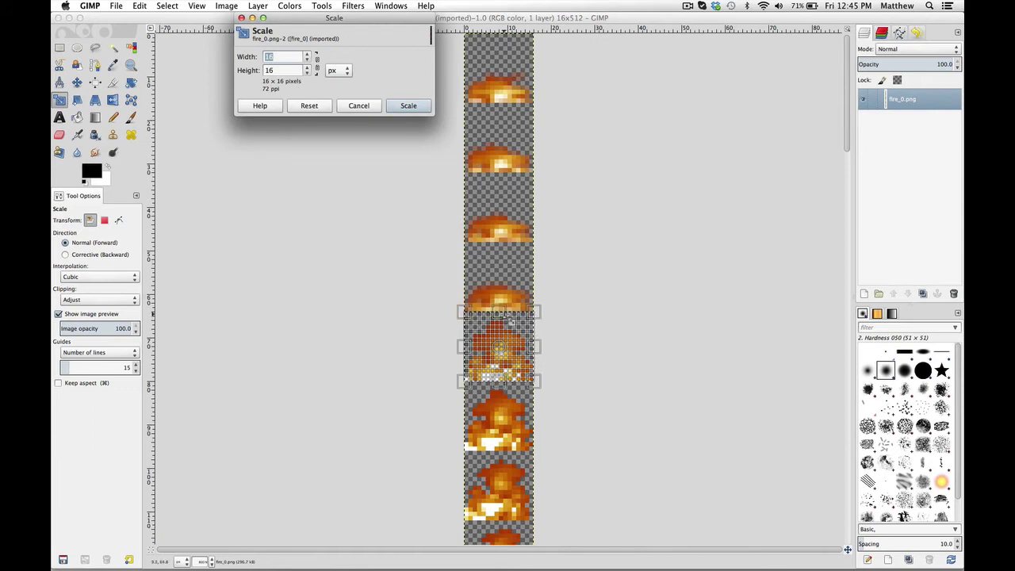
{"action": "left_click_drag", "start_coordinate": [509, 320], "coordinate": [498, 343]}
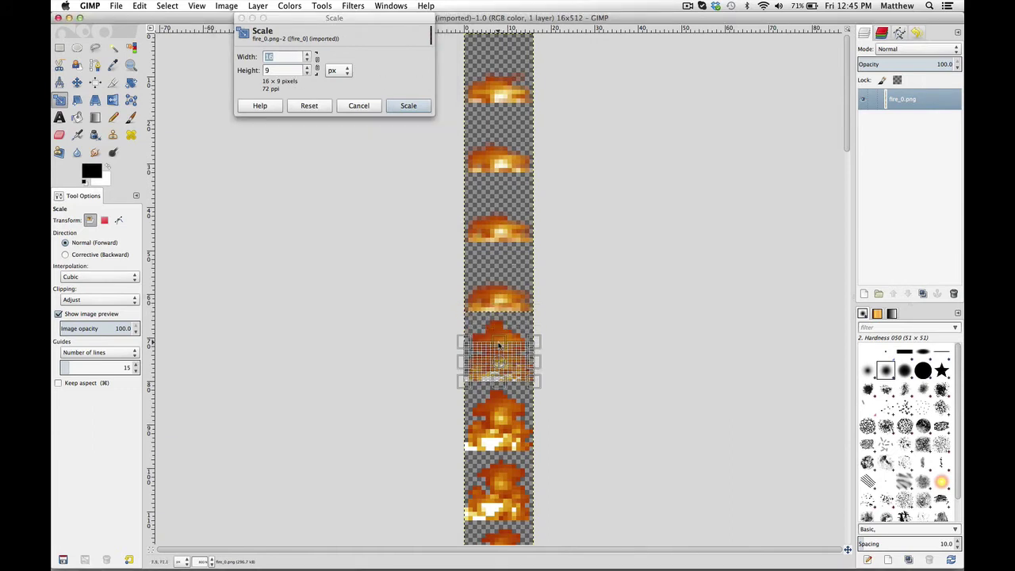
{"action": "key", "text": "Return"}
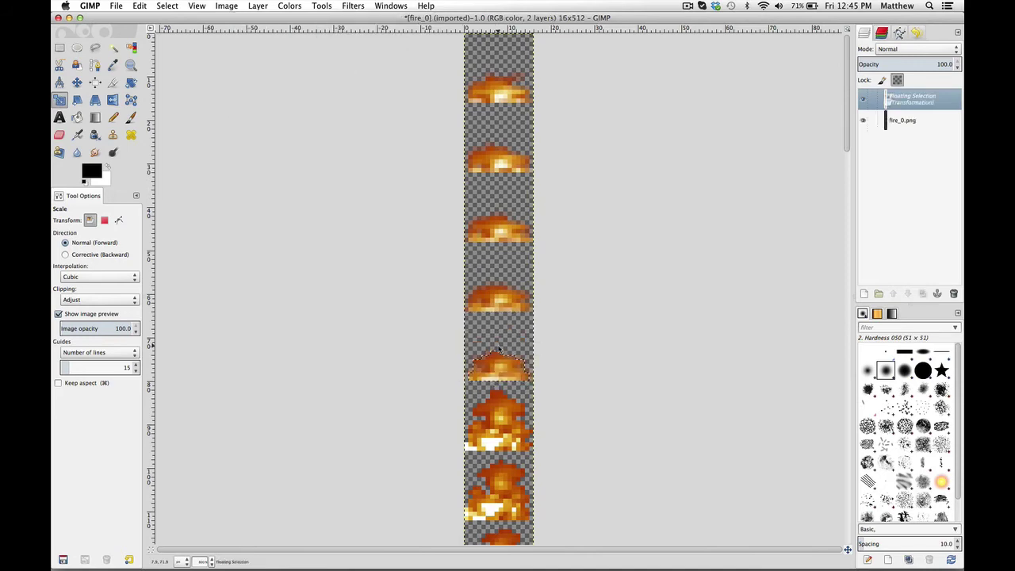
{"action": "key", "text": "r"}
{"action": "left_click", "coordinate": [383, 338]}
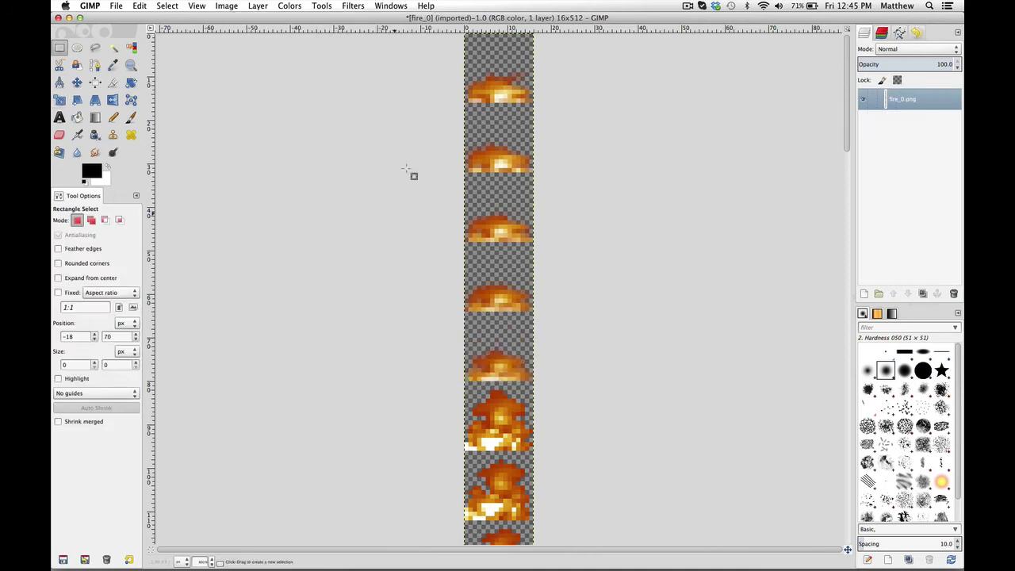
Review the squashed flame frames along the strip in furnace1.xcf
{"action": "scroll", "coordinate": [421, 146], "scroll_direction": "down", "scroll_amount": 10}
{"action": "scroll", "coordinate": [421, 145], "scroll_direction": "up", "scroll_amount": 10}
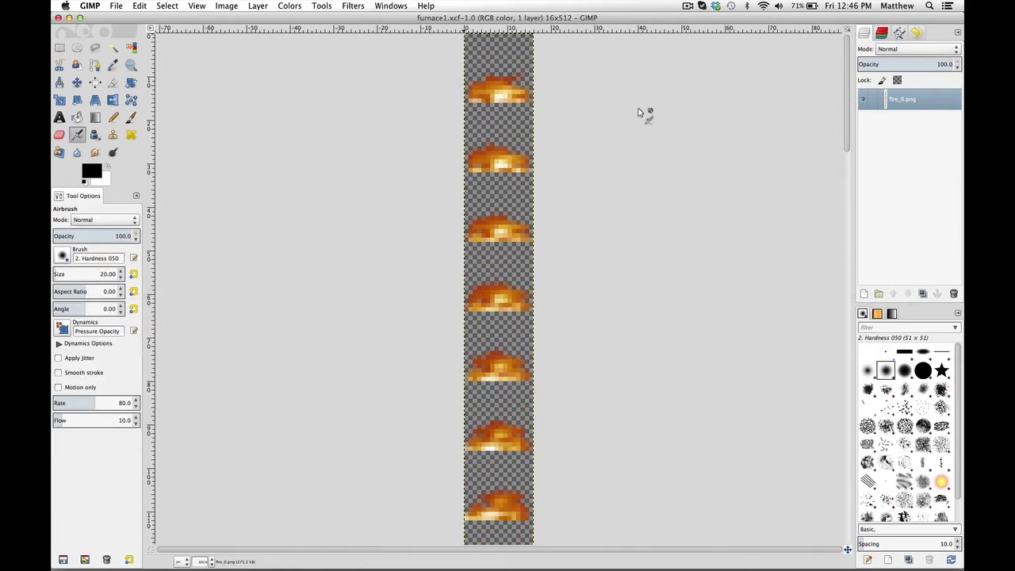
{"action": "scroll", "coordinate": [506, 105], "scroll_direction": "down", "scroll_amount": 5}
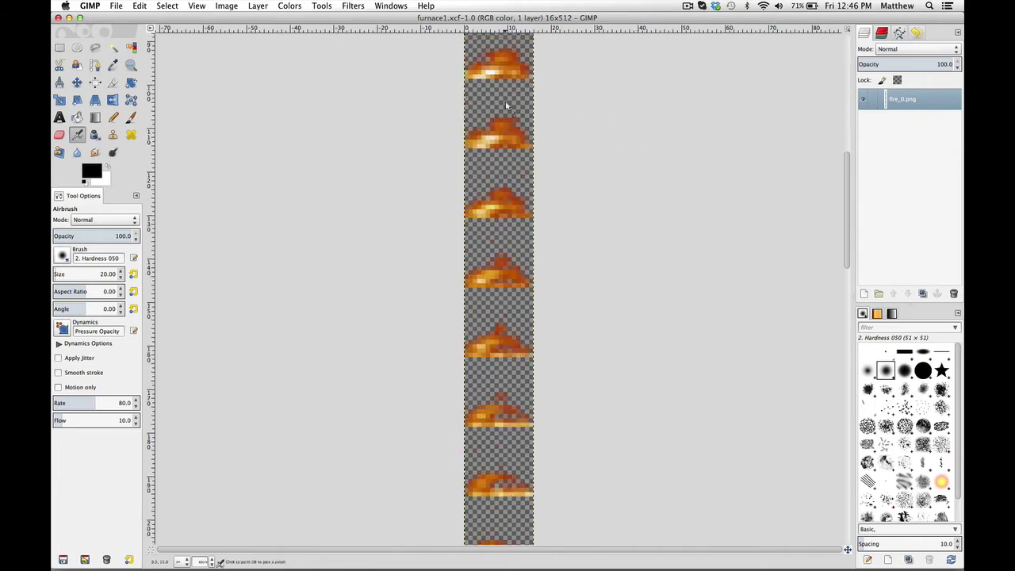
{"action": "scroll", "coordinate": [505, 105], "scroll_direction": "down", "scroll_amount": 5}
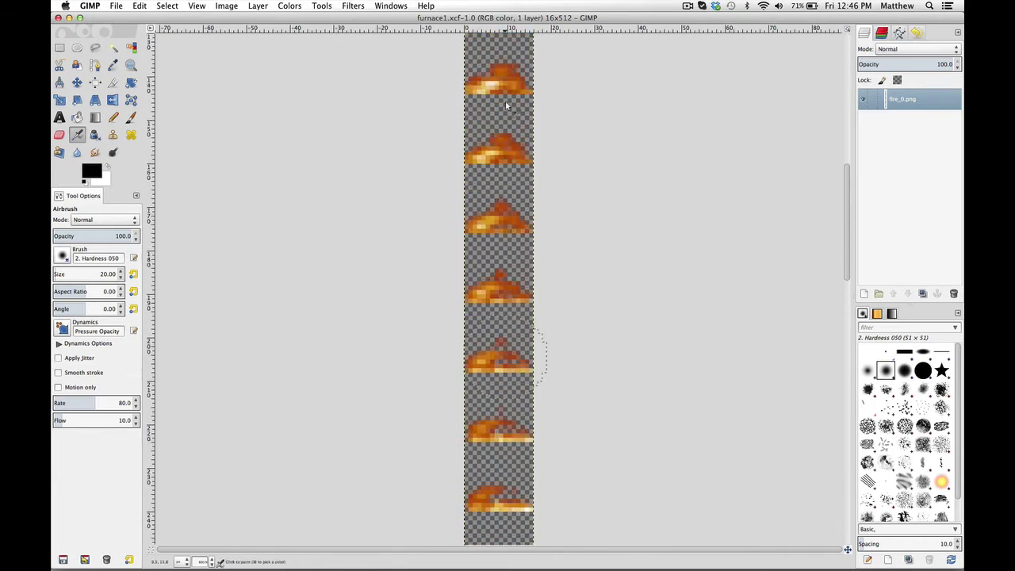
{"action": "scroll", "coordinate": [506, 105], "scroll_direction": "down", "scroll_amount": 5}
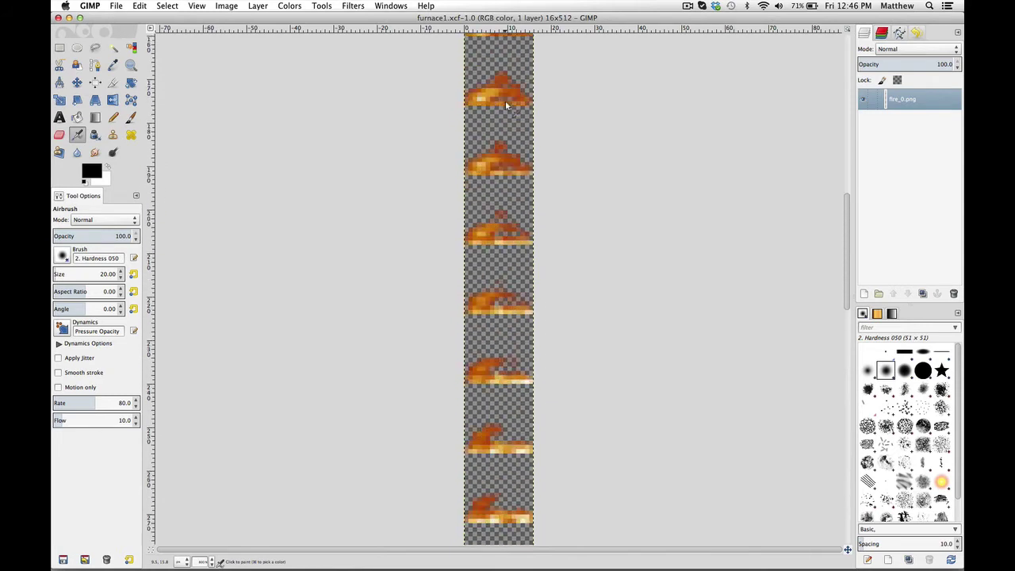
{"action": "scroll", "coordinate": [506, 106], "scroll_direction": "up", "scroll_amount": 10}
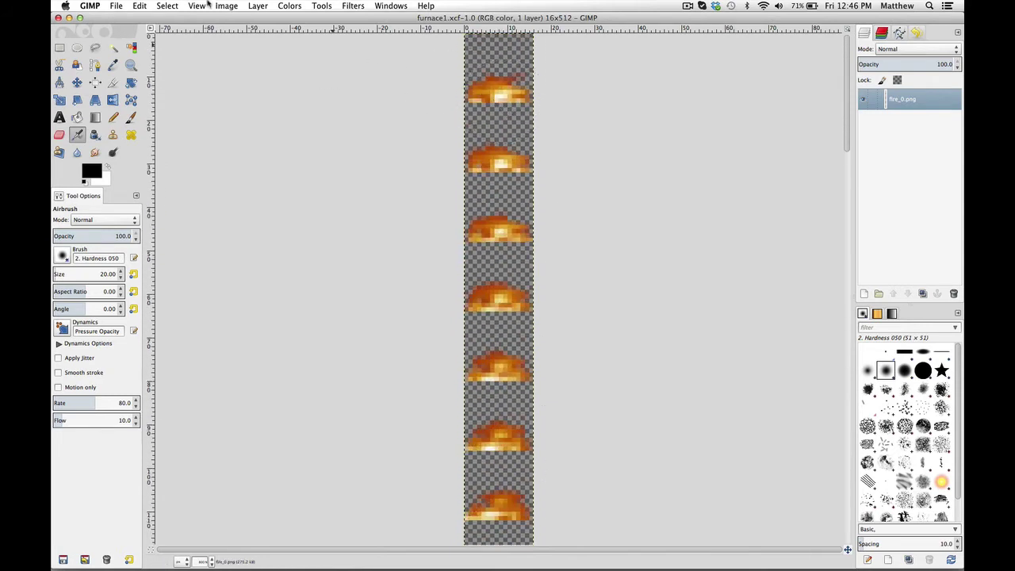
Open furnace_front_lit.png from the blocks textures as a new layer above the flame strip
{"action": "left_click", "coordinate": [117, 6]}
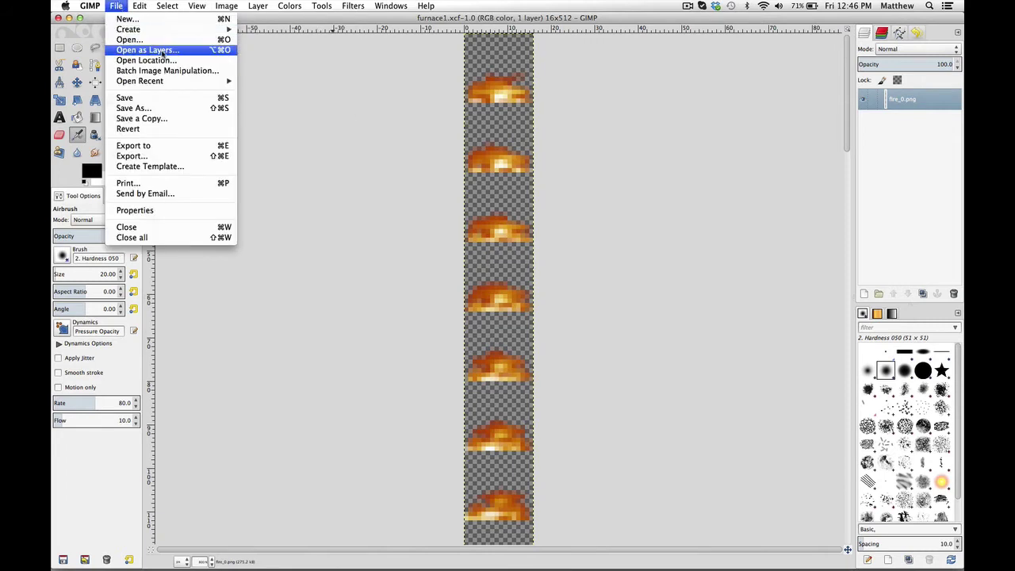
{"action": "left_click", "coordinate": [162, 51]}
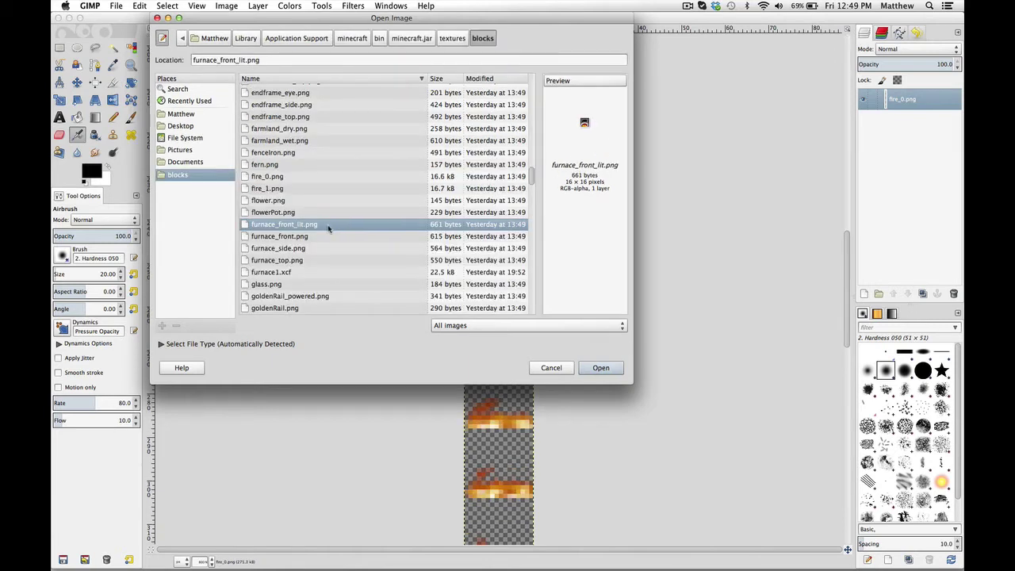
{"action": "left_click", "coordinate": [601, 368]}
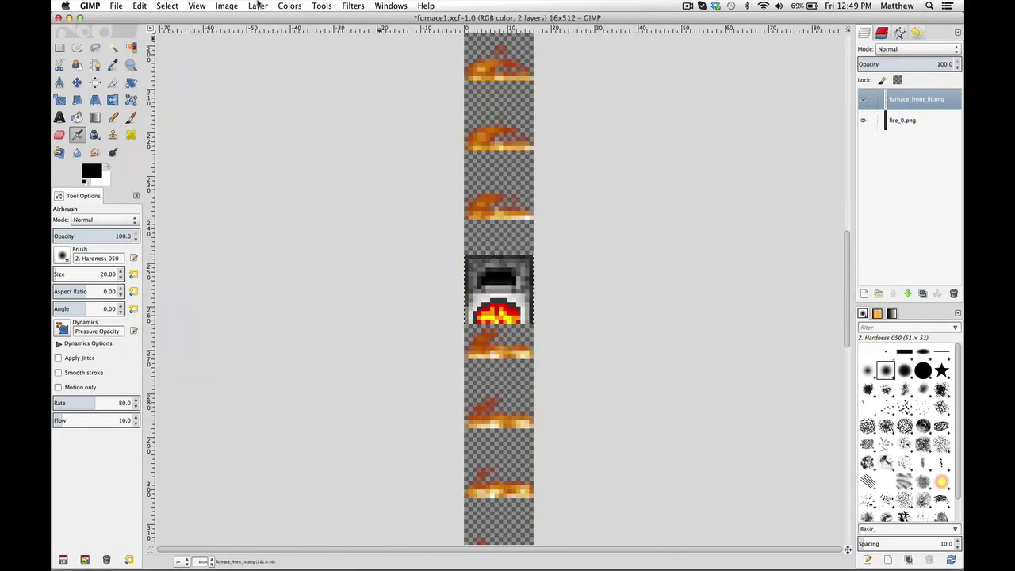
Try to expand the furnace layer to the full image size
{"action": "left_click", "coordinate": [228, 6]}
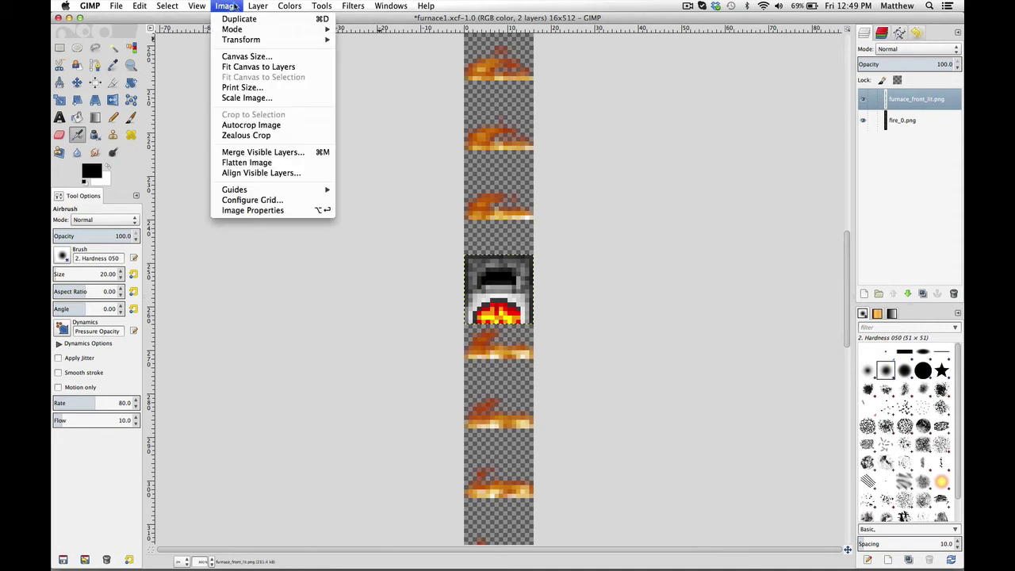
{"action": "mouse_move", "coordinate": [268, 7]}
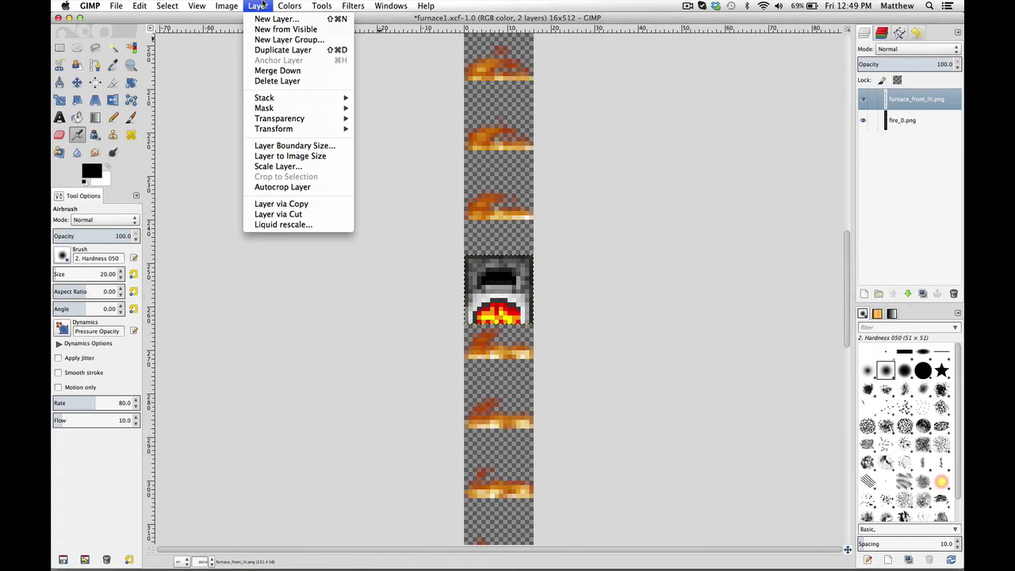
{"action": "left_click", "coordinate": [293, 158]}
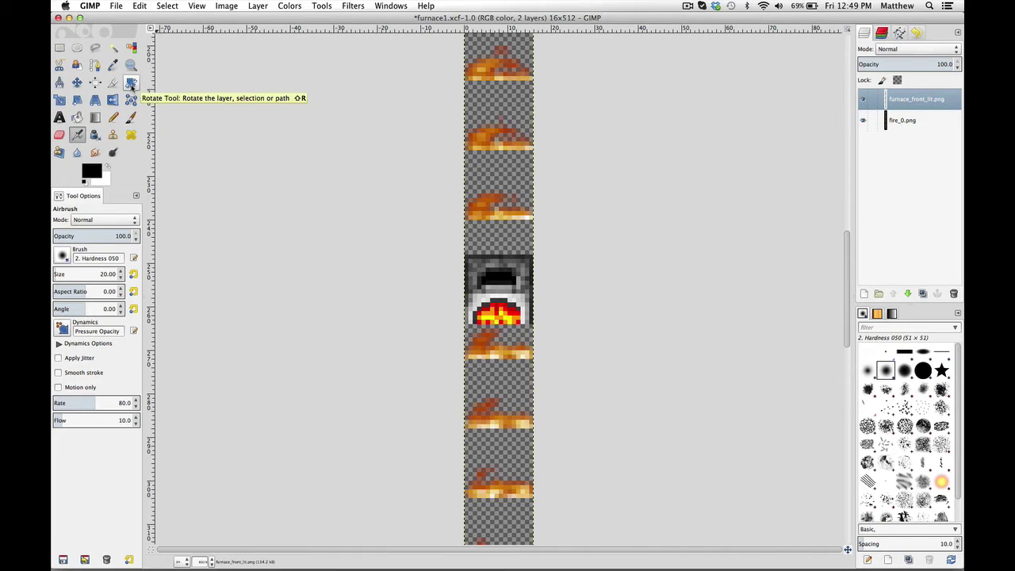
Move the furnace texture over the first flame frame of the strip, and extend its layer to the image size
{"action": "left_click", "coordinate": [76, 83]}
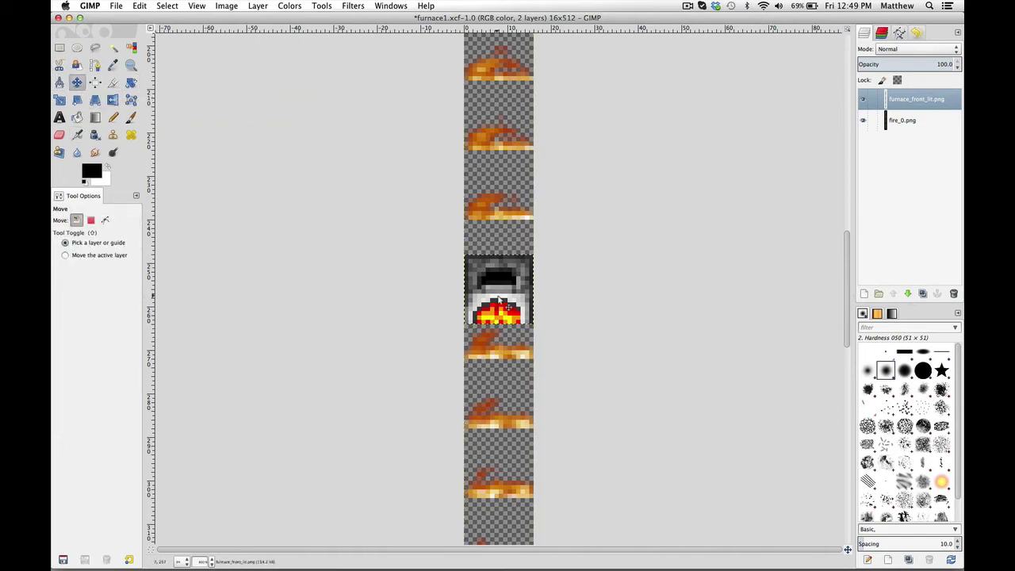
{"action": "left_click_drag", "start_coordinate": [500, 300], "coordinate": [496, 6]}
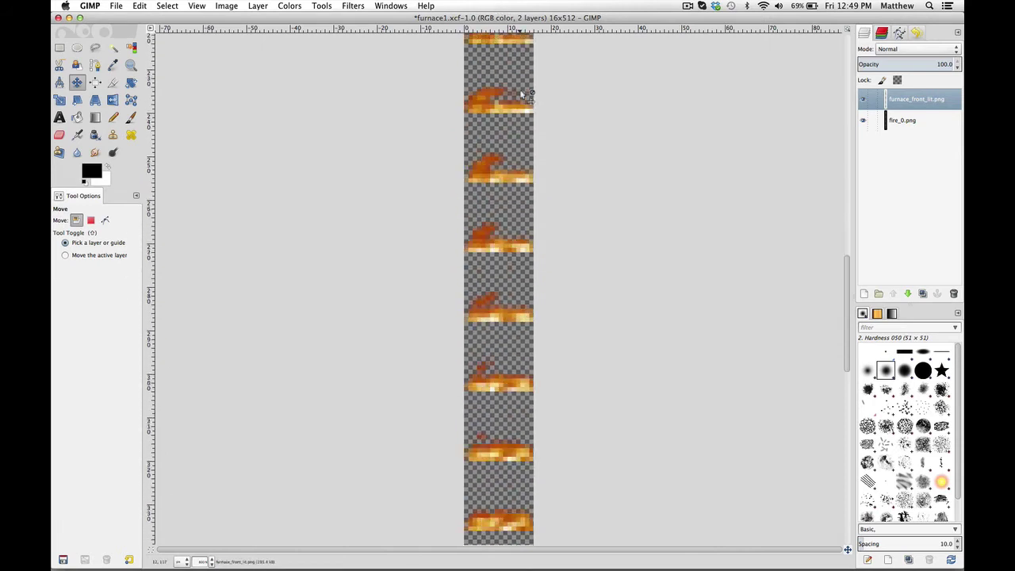
{"action": "scroll", "coordinate": [519, 90], "scroll_direction": "up", "scroll_amount": 10}
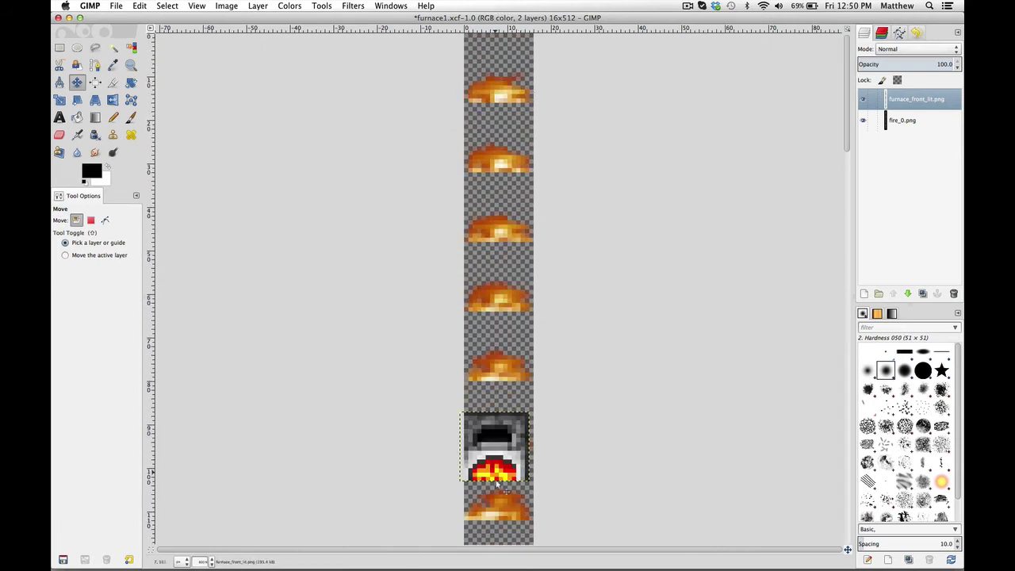
{"action": "left_click_drag", "start_coordinate": [498, 468], "coordinate": [502, 80]}
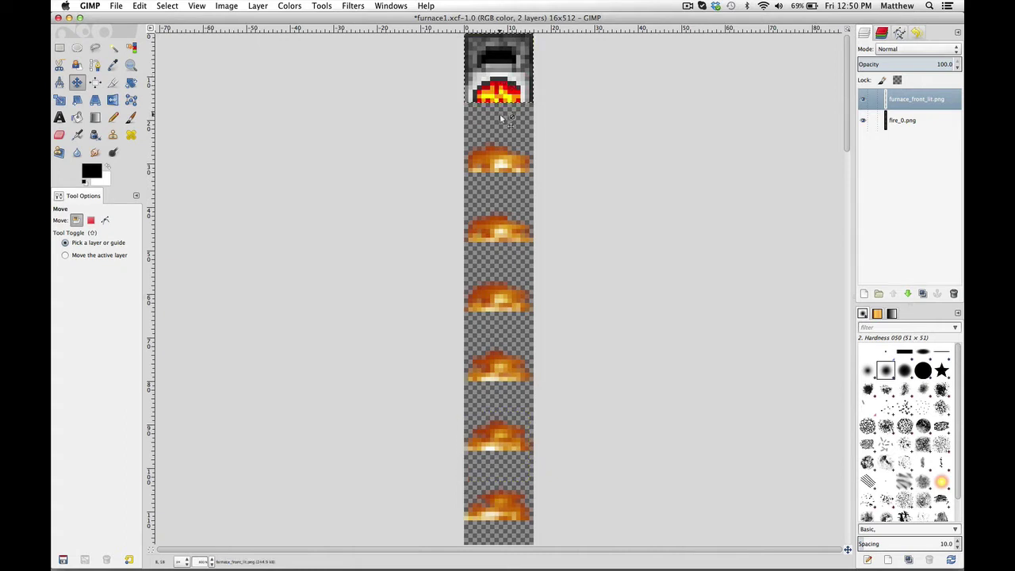
{"action": "left_click", "coordinate": [227, 5]}
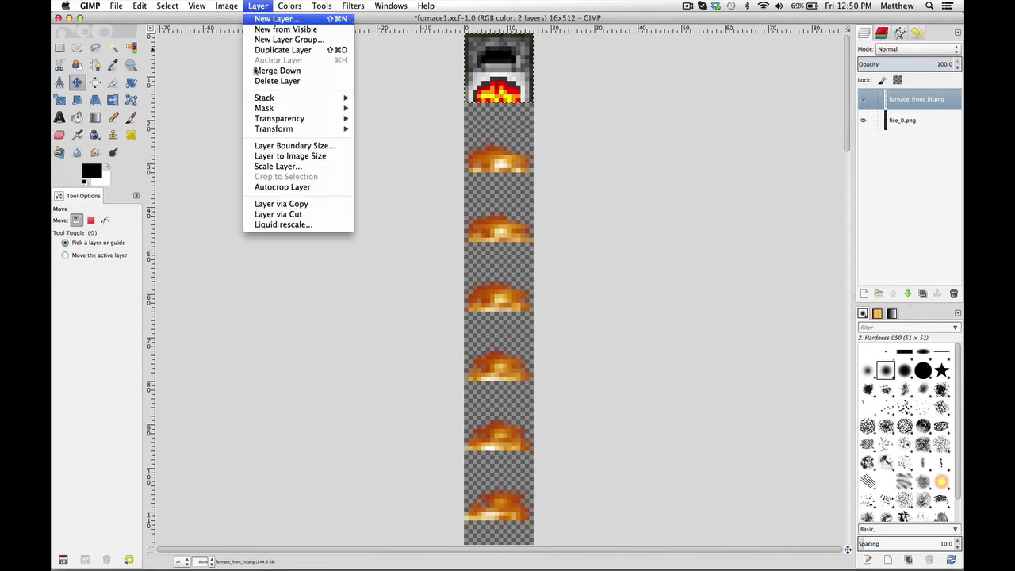
{"action": "left_click", "coordinate": [278, 162]}
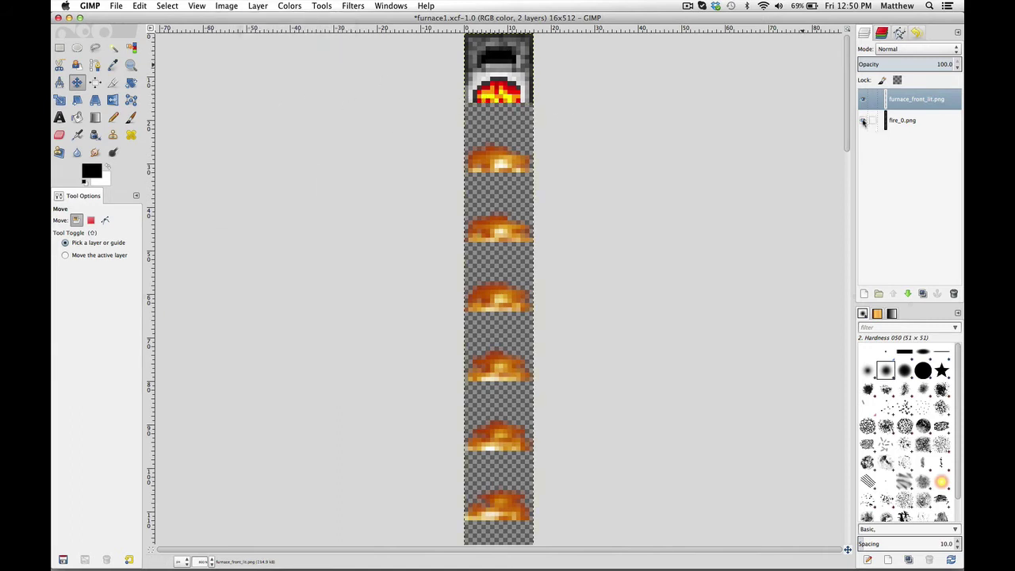
Hide the fire_0.png layer and set up the Eraser with a hard edge and size 1
{"action": "left_click", "coordinate": [863, 120]}
{"action": "scroll", "coordinate": [269, 150], "scroll_direction": "up", "scroll_amount": 2}
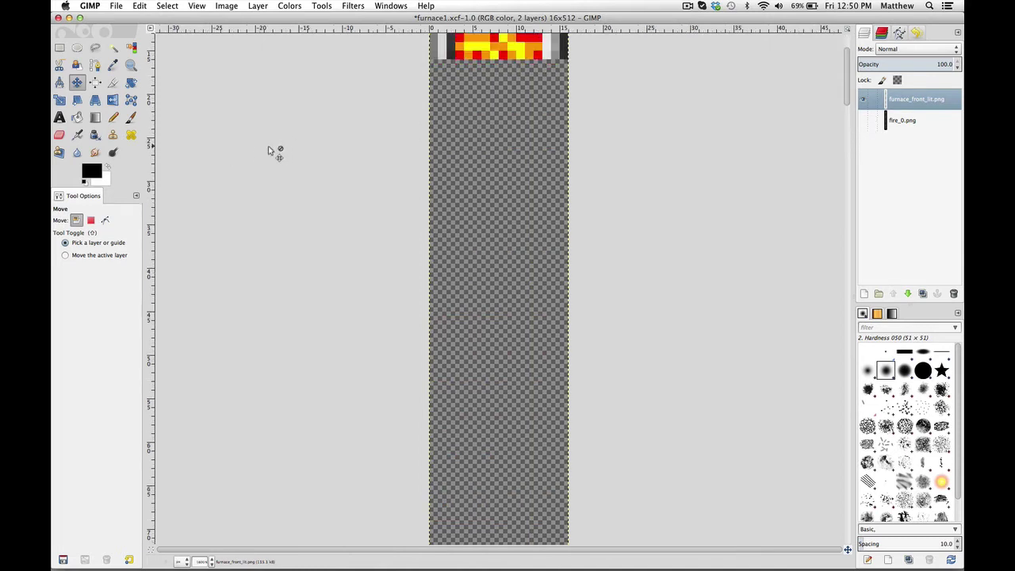
{"action": "left_click", "coordinate": [58, 140]}
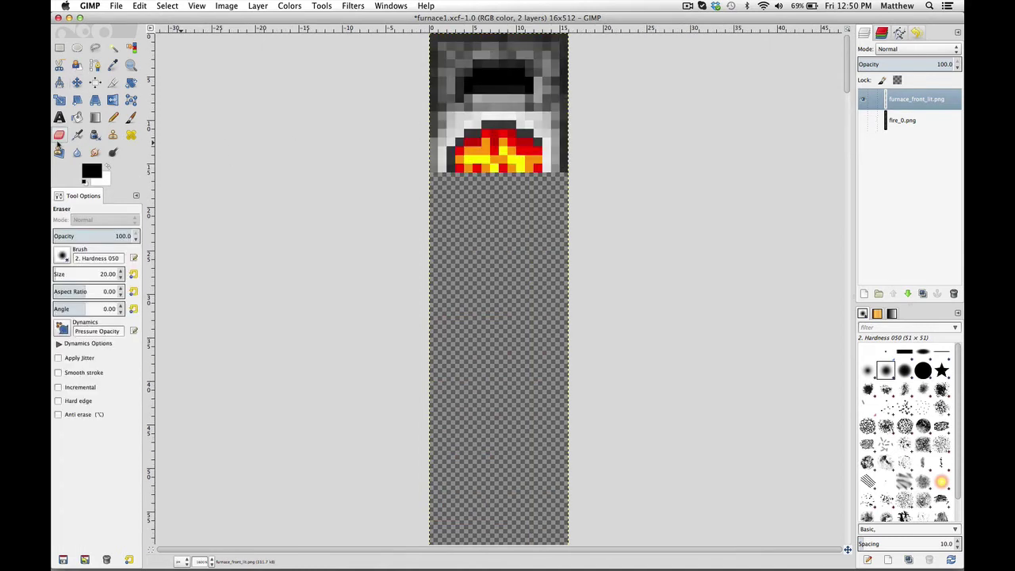
{"action": "left_click", "coordinate": [59, 400]}
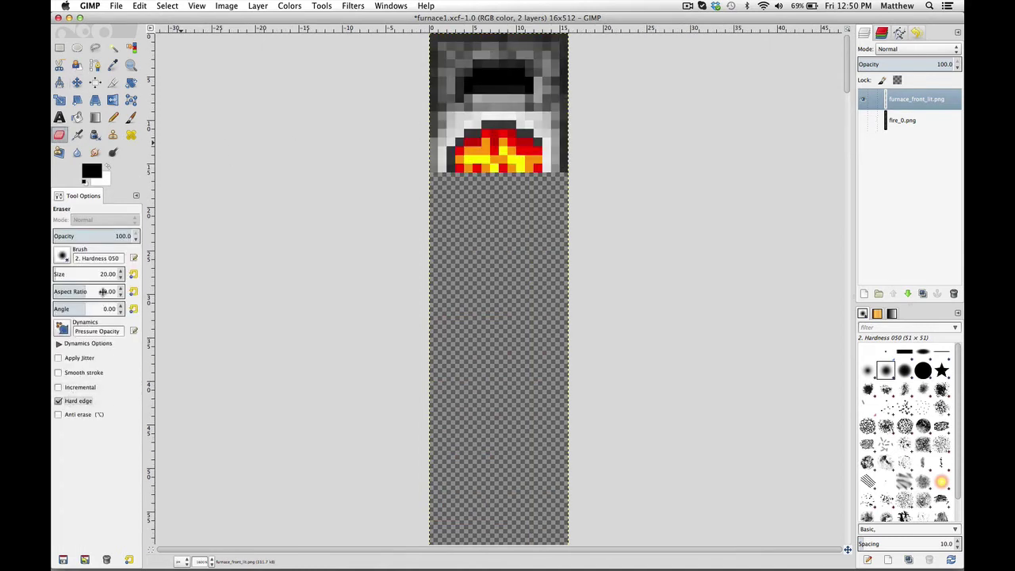
{"action": "double_click", "coordinate": [107, 274]}
{"action": "key", "text": "BackSpace"}
{"action": "type", "text": "1"}
{"action": "key", "text": "Return"}
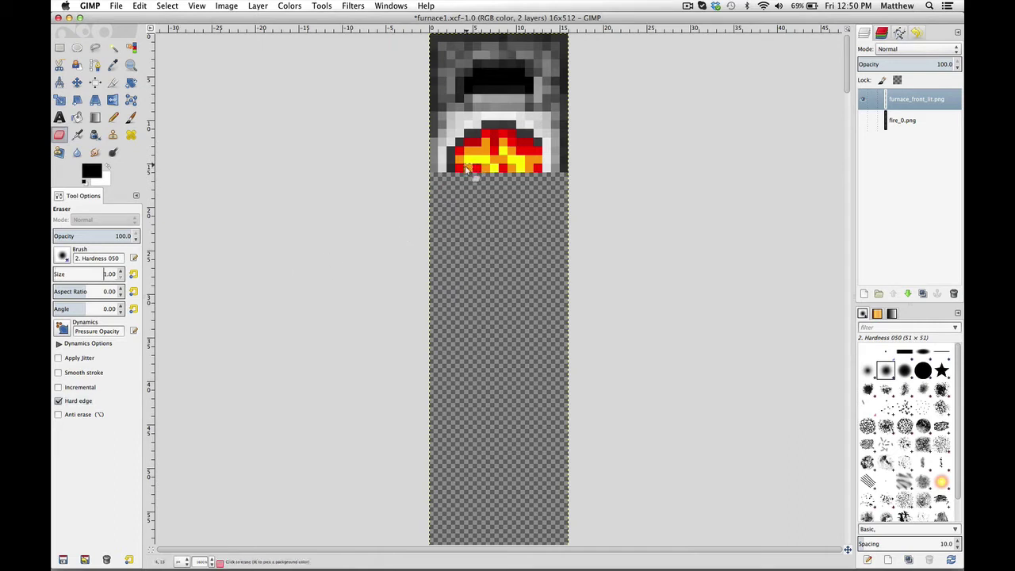
Erase the red, orange and yellow flame pixels inside the furnace's lower opening, keeping its dark outline
{"action": "left_click_drag", "start_coordinate": [462, 170], "coordinate": [537, 173]}
{"action": "left_click", "coordinate": [537, 170]}
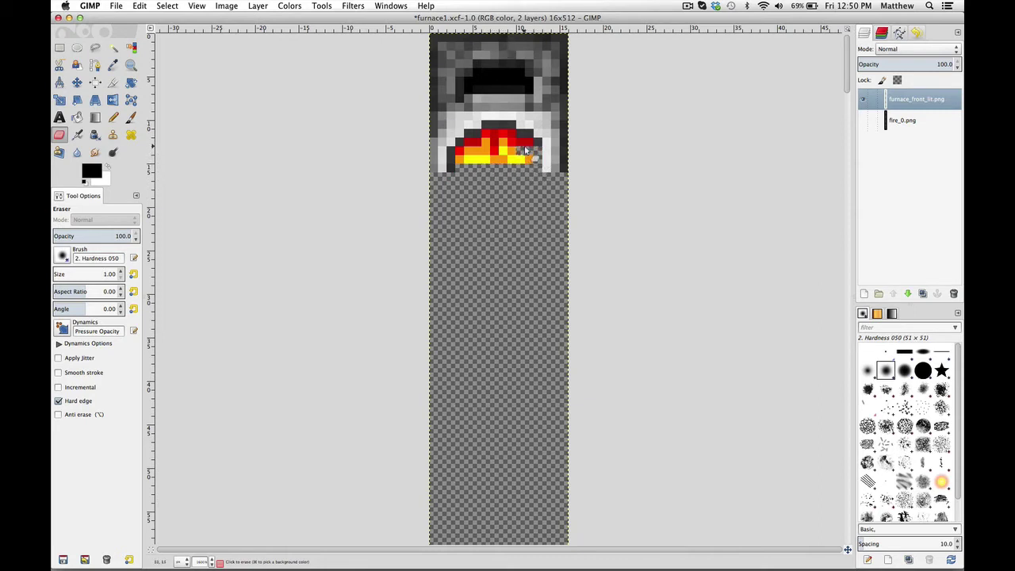
{"action": "mouse_move", "coordinate": [525, 150]}
{"action": "left_mouse_down"}
{"action": "mouse_move", "coordinate": [533, 155]}
{"action": "mouse_move", "coordinate": [530, 143]}
{"action": "mouse_move", "coordinate": [508, 152]}
{"action": "mouse_move", "coordinate": [502, 140]}
{"action": "mouse_move", "coordinate": [487, 152]}
{"action": "mouse_move", "coordinate": [527, 161]}
{"action": "mouse_move", "coordinate": [472, 145]}
{"action": "mouse_move", "coordinate": [487, 158]}
{"action": "mouse_move", "coordinate": [469, 159]}
{"action": "left_mouse_up"}
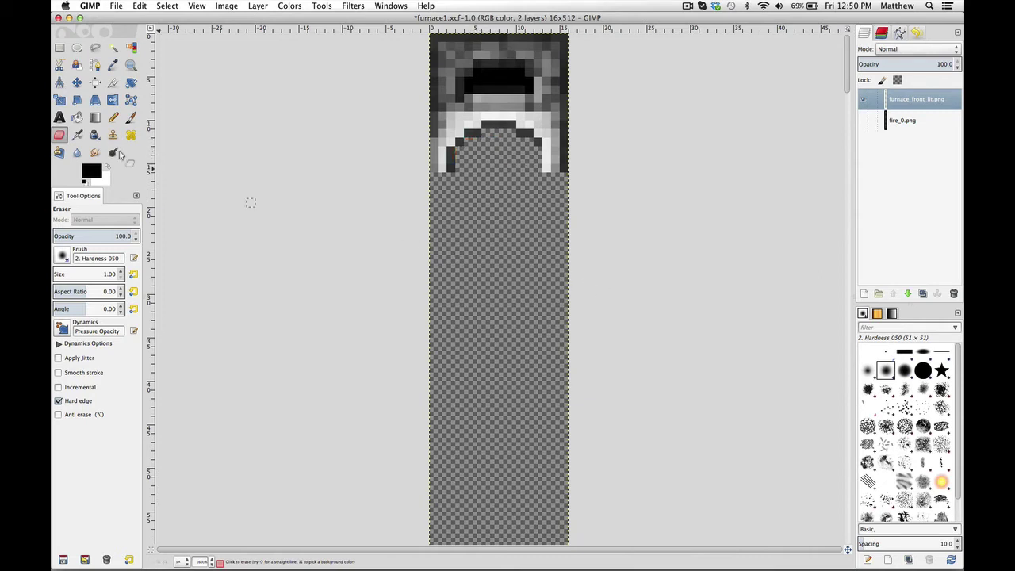
Copy the 16×16 furnace front as a rectangular selection, paste it directly below the first frame, and anchor it
{"action": "left_click", "coordinate": [59, 48]}
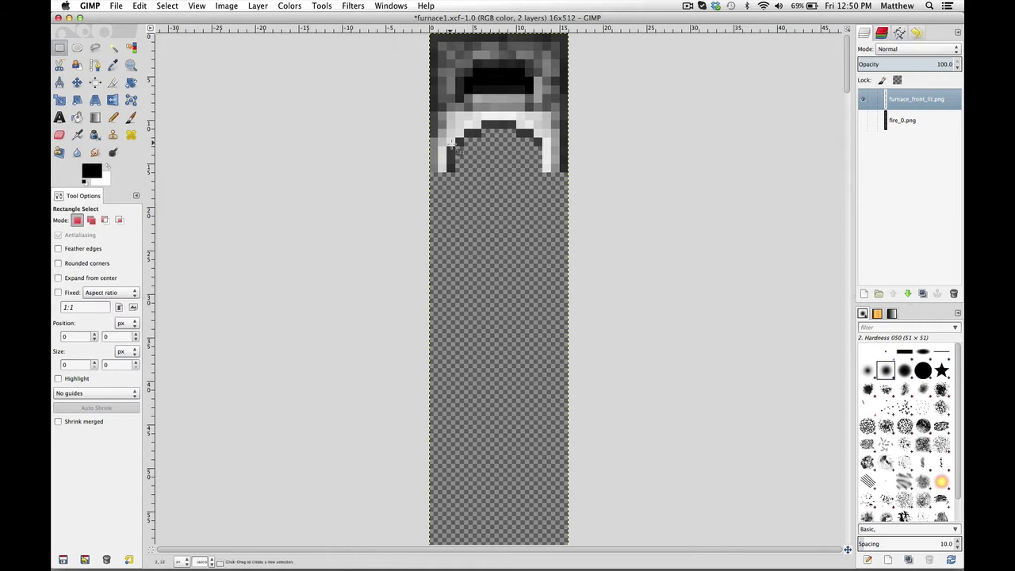
{"action": "left_click_drag", "start_coordinate": [433, 170], "coordinate": [565, 30]}
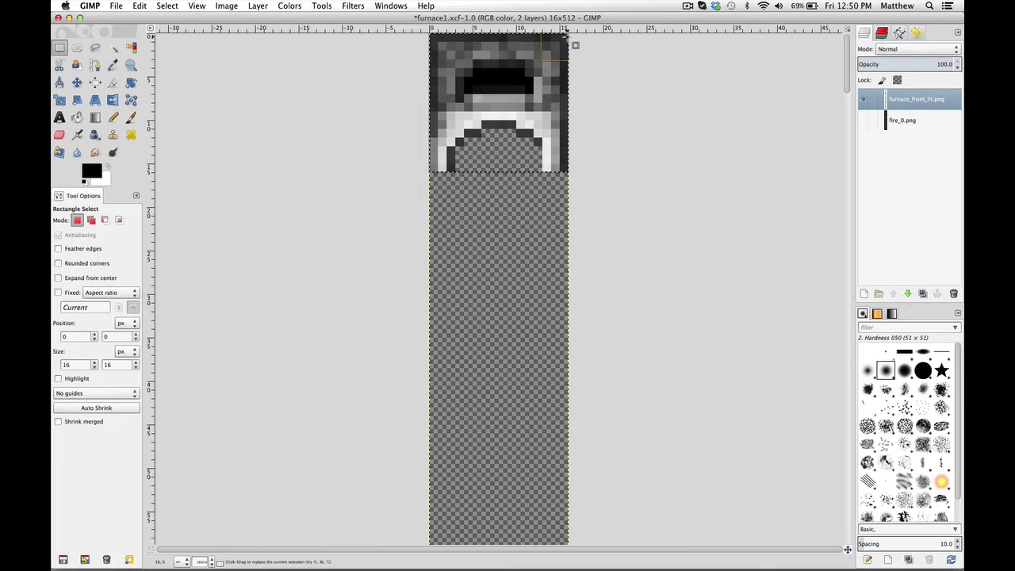
{"action": "key", "text": "ctrl"}
{"action": "key", "text": "ctrl+c"}
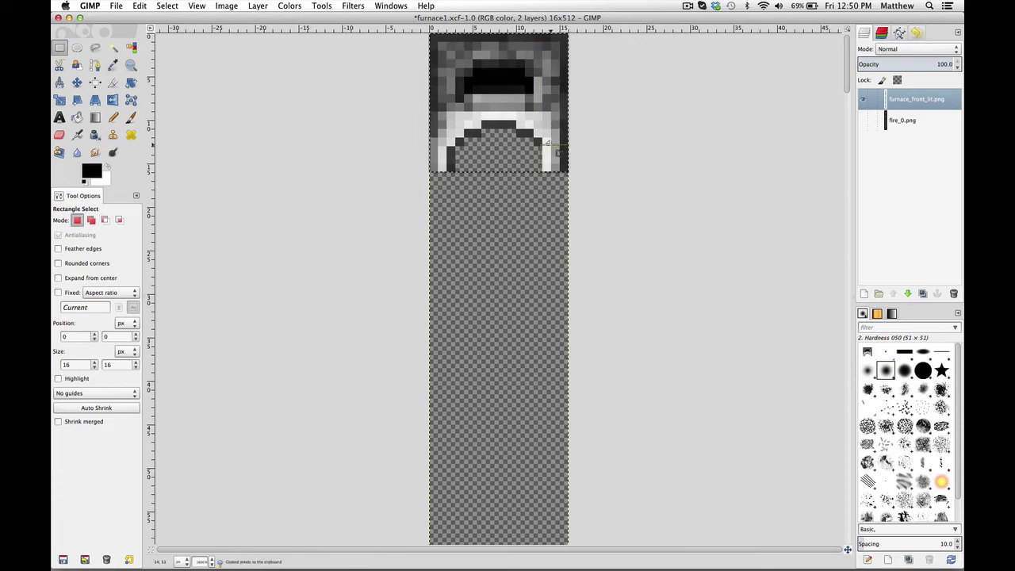
{"action": "key", "text": "ctrl+v"}
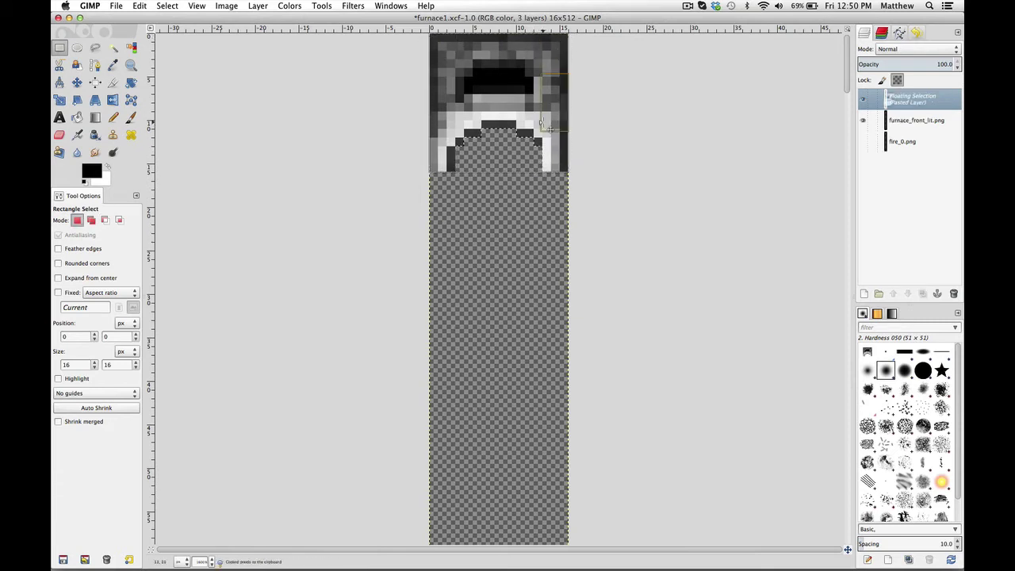
{"action": "left_click_drag", "start_coordinate": [536, 194], "coordinate": [548, 373]}
{"action": "left_click", "coordinate": [528, 386]}
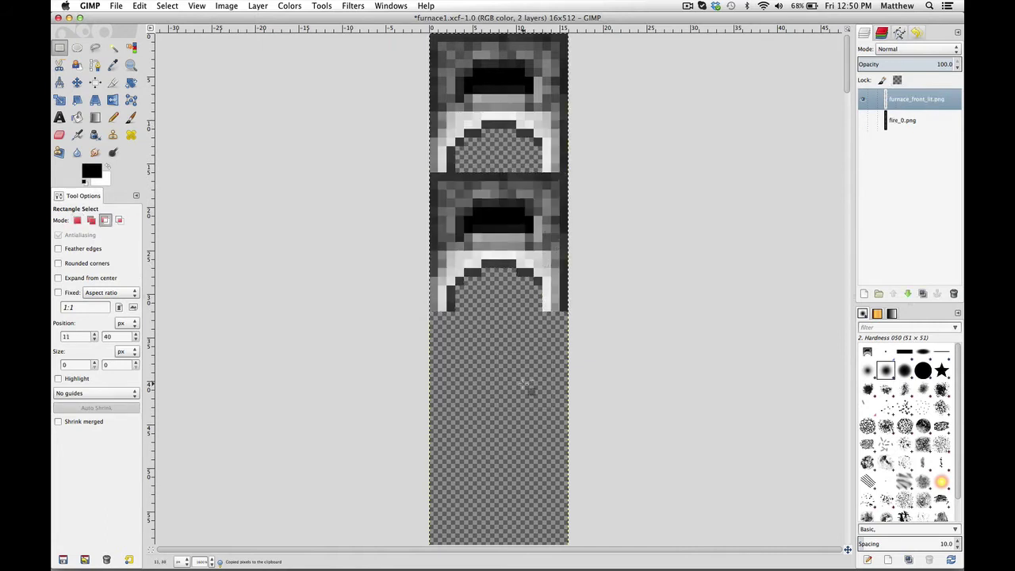
Add a third and a fourth furnace copy, each flush below the previous frame, and anchor them
{"action": "scroll", "coordinate": [526, 386], "scroll_direction": "down", "scroll_amount": 2}
{"action": "scroll", "coordinate": [523, 386], "scroll_direction": "down", "scroll_amount": 5}
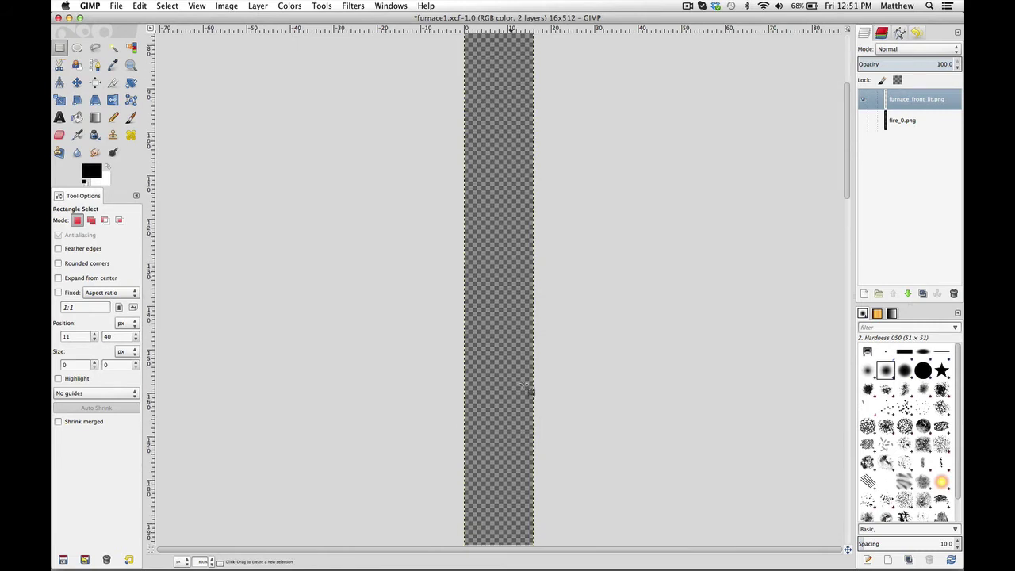
{"action": "scroll", "coordinate": [523, 386], "scroll_direction": "up", "scroll_amount": 3}
{"action": "key", "text": "super+v"}
{"action": "left_click_drag", "start_coordinate": [524, 279], "coordinate": [519, 205]}
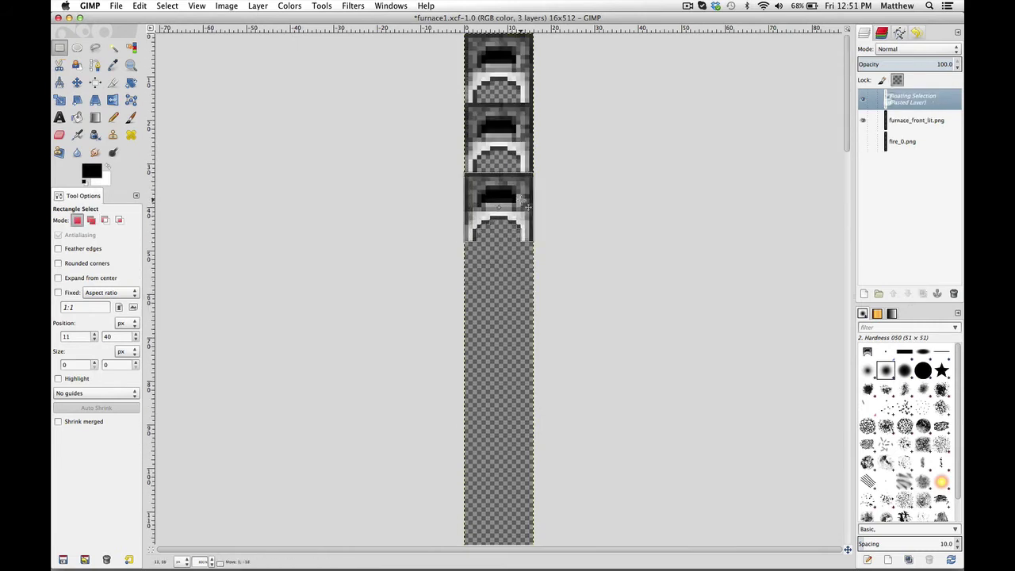
{"action": "left_click", "coordinate": [516, 323]}
{"action": "key", "text": "super+v"}
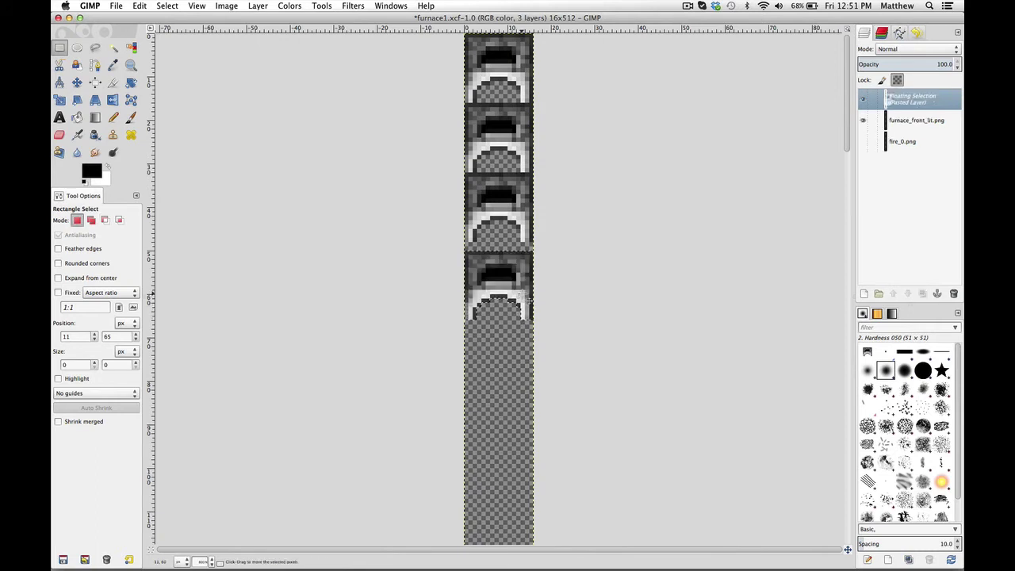
{"action": "left_click_drag", "start_coordinate": [511, 311], "coordinate": [510, 302]}
{"action": "key", "text": "super+z"}
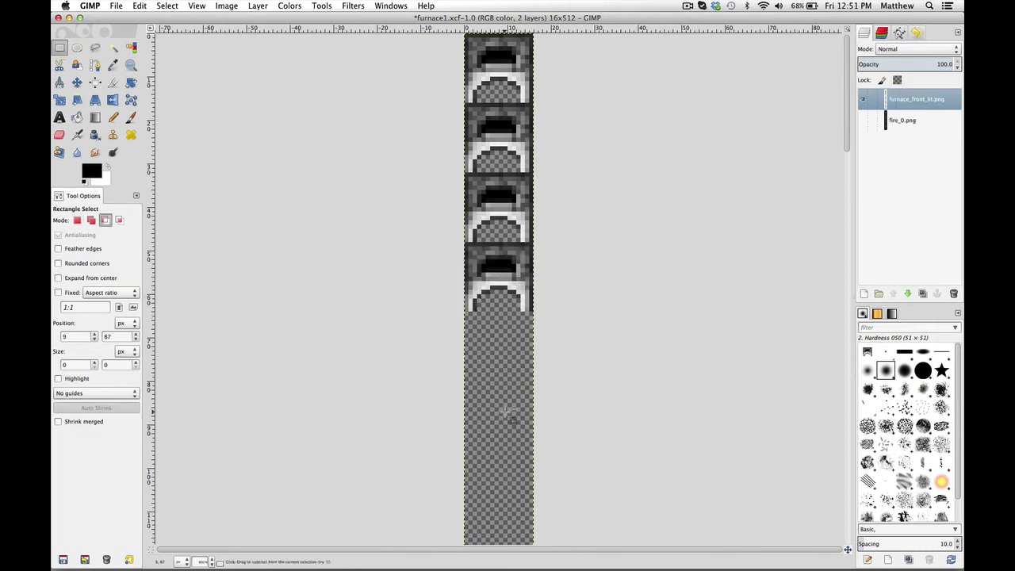
Continue the strip with a fifth and a sixth furnace copy, aligned flush below the frames above and anchored
{"action": "left_click_drag", "start_coordinate": [528, 357], "coordinate": [515, 424]}
{"action": "left_click", "coordinate": [516, 434]}
{"action": "key", "text": "super+v"}
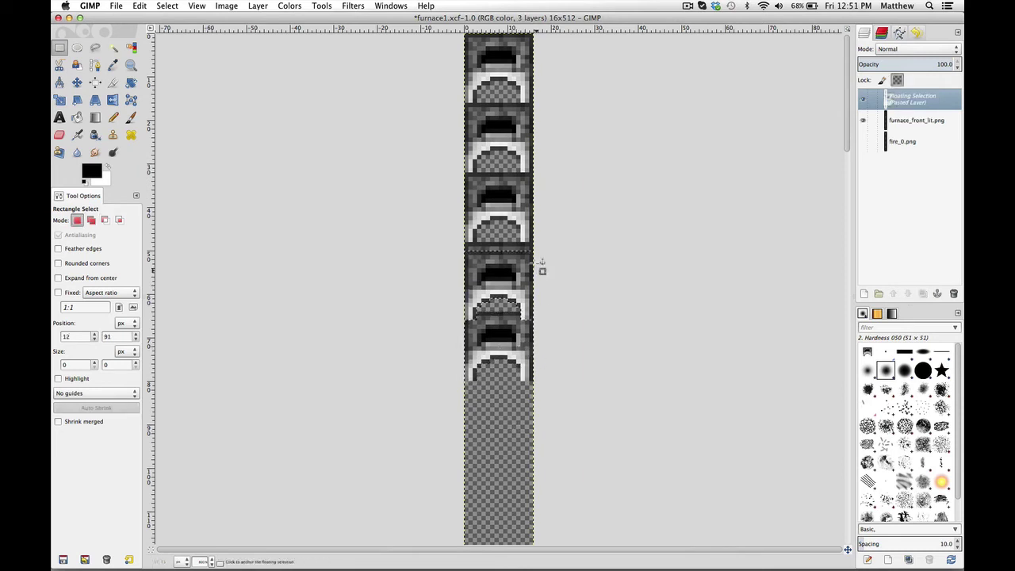
{"action": "left_click_drag", "start_coordinate": [525, 294], "coordinate": [525, 405]}
{"action": "left_click", "coordinate": [525, 496]}
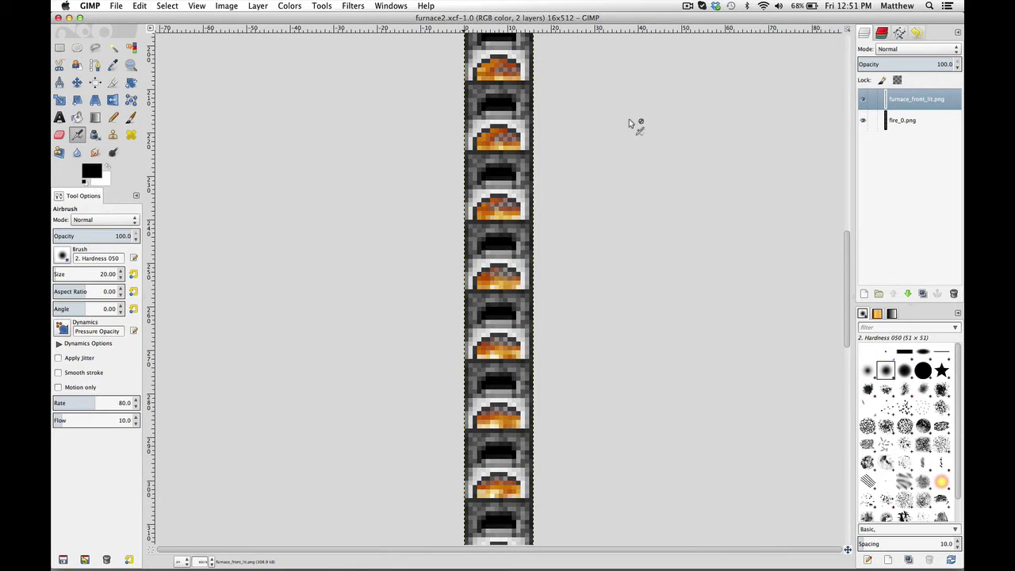
Examine the furnace and flame frames along the whole furnace2.xcf strip, especially how the fire fills each opening
{"action": "scroll", "coordinate": [630, 123], "scroll_direction": "up", "scroll_amount": 5}
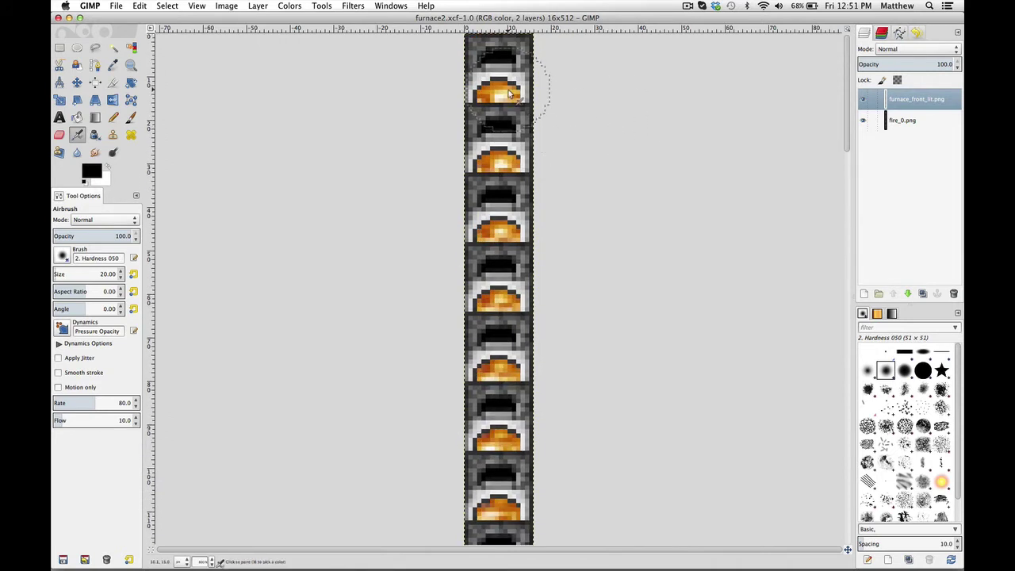
{"action": "scroll", "coordinate": [510, 94], "scroll_direction": "down", "scroll_amount": 15}
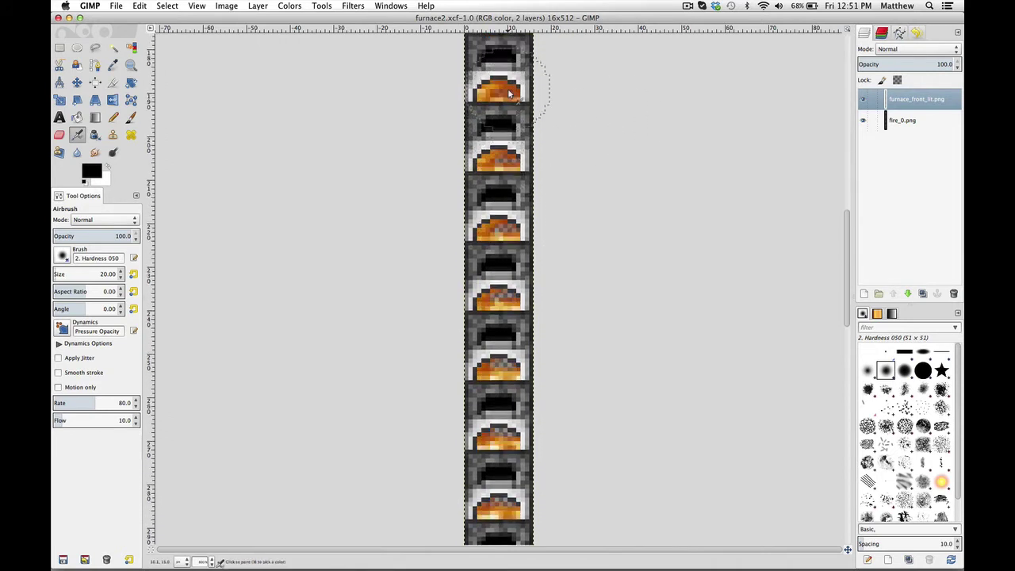
{"action": "scroll", "coordinate": [510, 93], "scroll_direction": "down", "scroll_amount": 15}
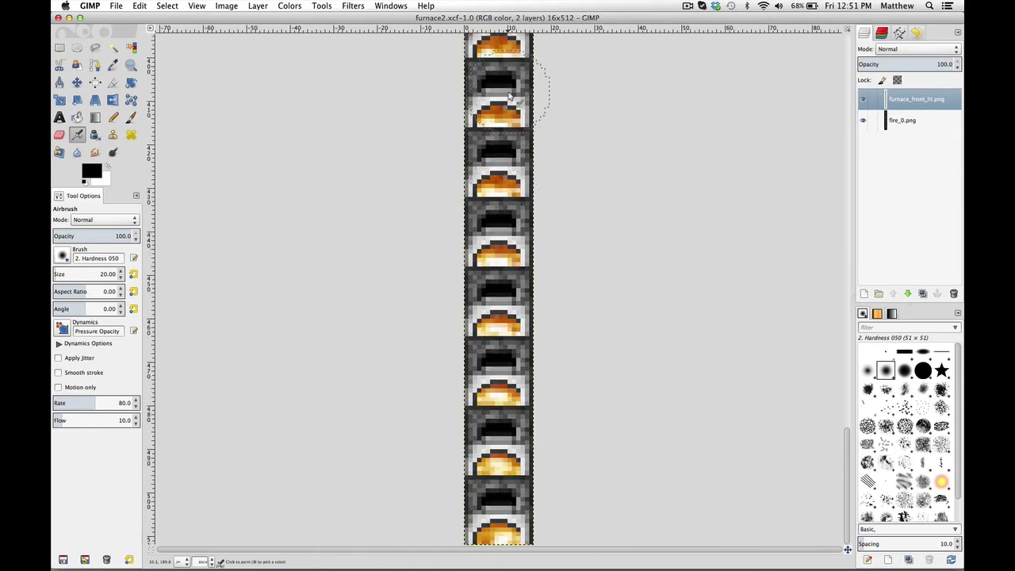
{"action": "scroll", "coordinate": [510, 94], "scroll_direction": "up", "scroll_amount": 10}
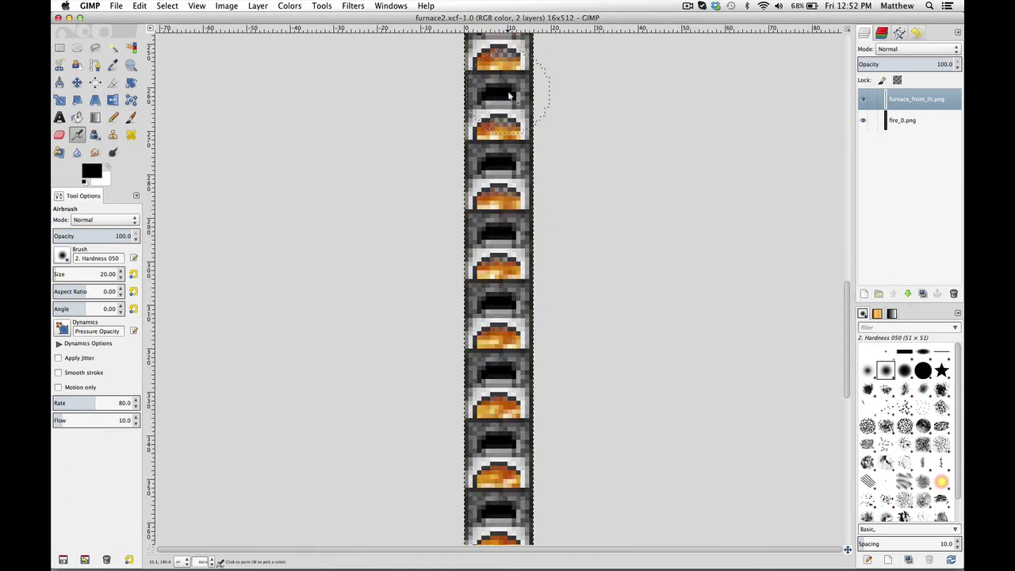
{"action": "scroll", "coordinate": [510, 95], "scroll_direction": "up", "scroll_amount": 3}
{"action": "mouse_move", "coordinate": [510, 96]}
{"action": "left_mouse_down"}
{"action": "mouse_move", "coordinate": [488, 117]}
{"action": "mouse_move", "coordinate": [503, 107]}
{"action": "mouse_move", "coordinate": [803, 281]}
{"action": "left_mouse_up"}
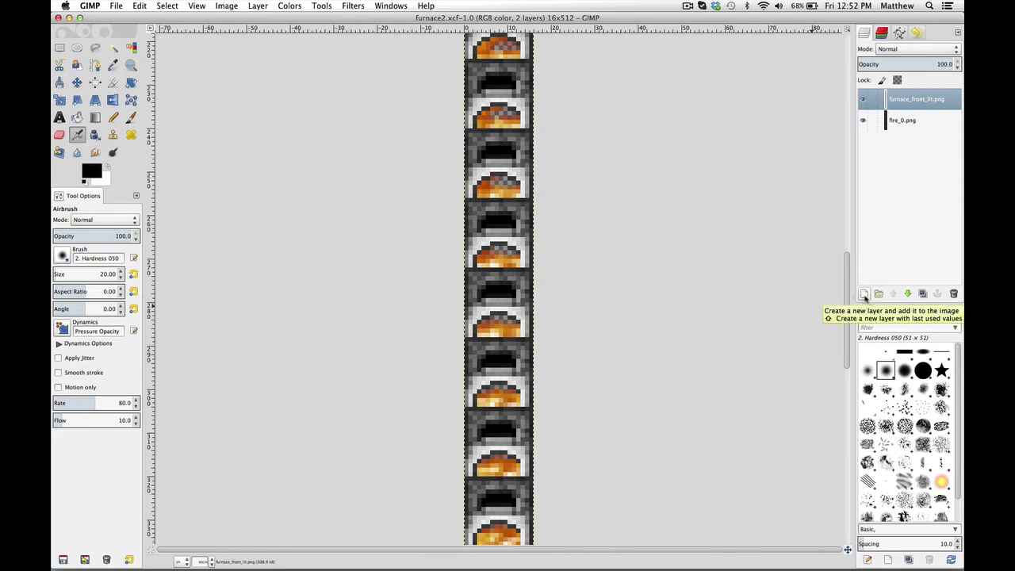
Create a 16×512 px layer filled with the background color and lower it beneath the fire_0.png layer
{"action": "left_click", "coordinate": [866, 295]}
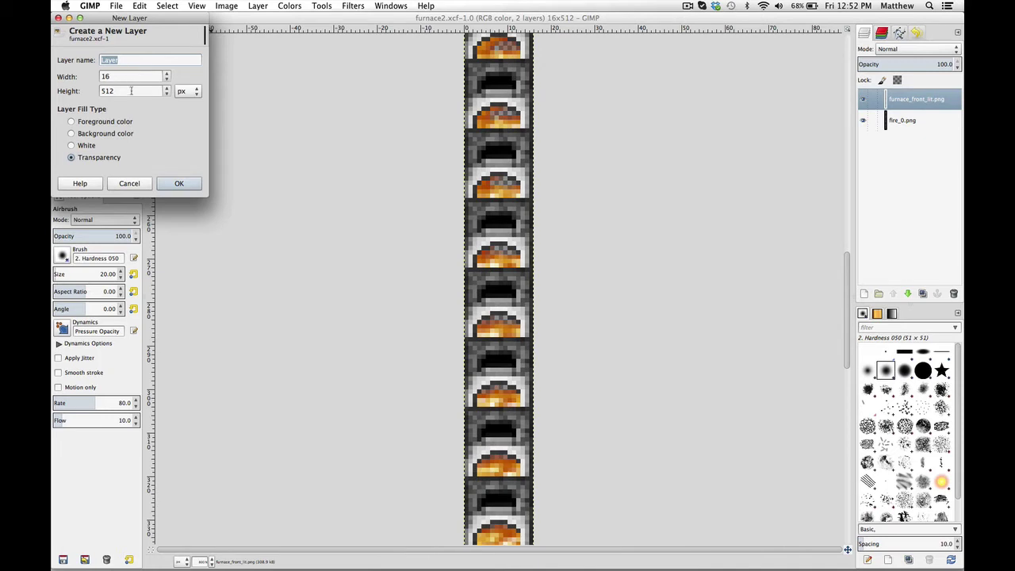
{"action": "left_click", "coordinate": [108, 135]}
{"action": "left_click", "coordinate": [176, 184]}
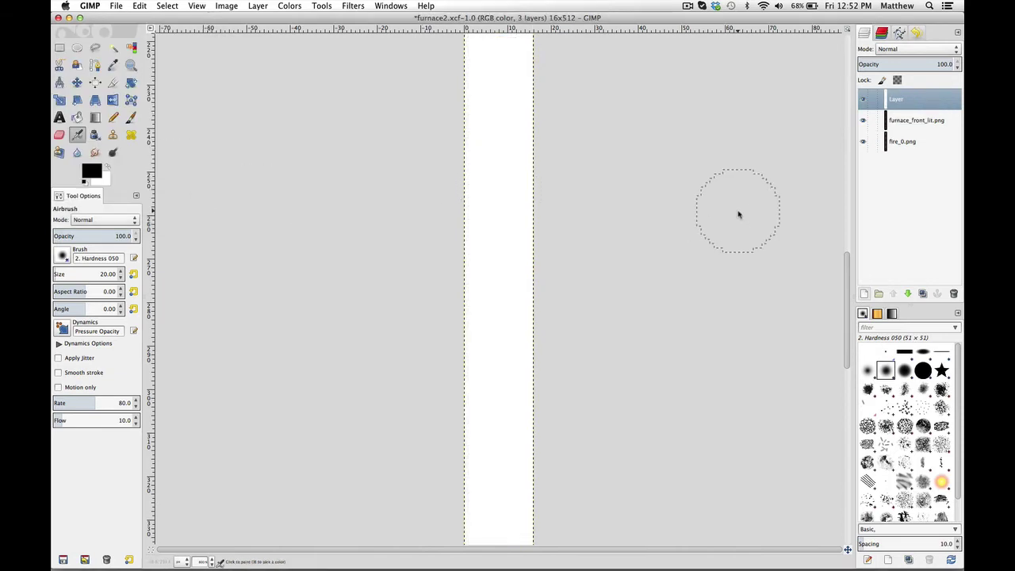
{"action": "left_click", "coordinate": [909, 293]}
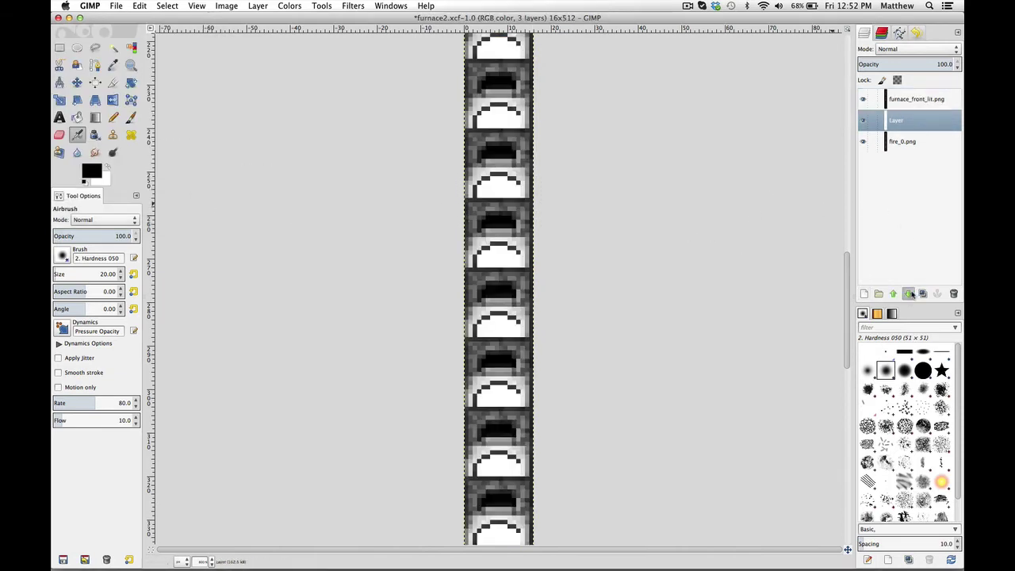
{"action": "left_click", "coordinate": [909, 293]}
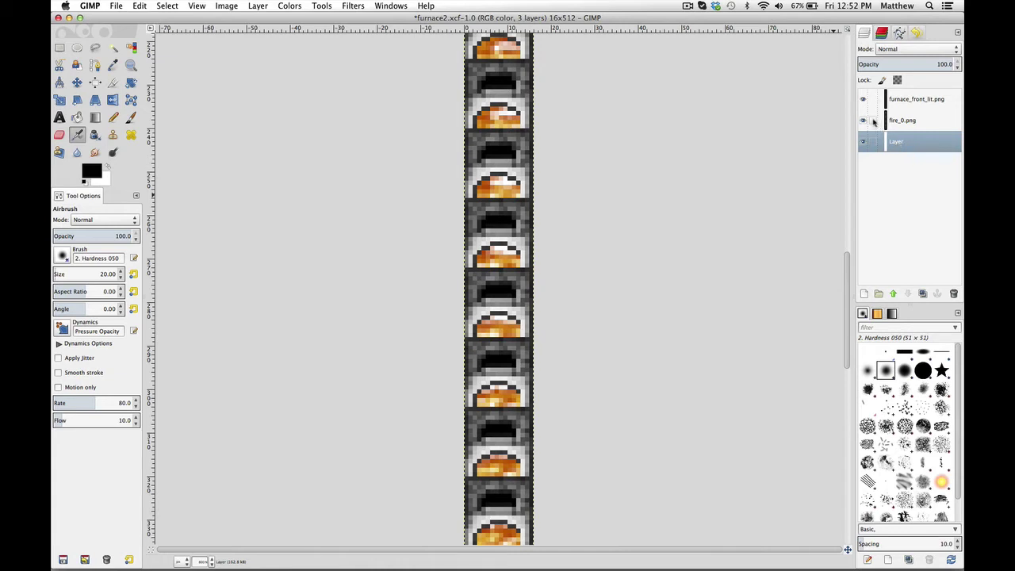
Hide the fire_0.png and furnace_front_lit.png layers, and set the foreground color to pure red ff0000
{"action": "left_click", "coordinate": [863, 119]}
{"action": "left_click", "coordinate": [864, 100]}
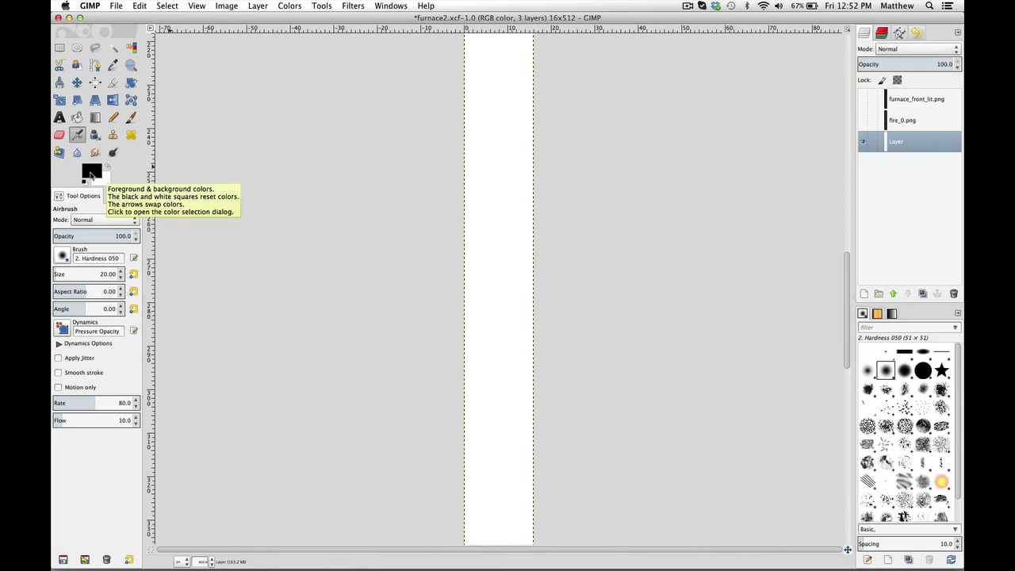
{"action": "left_click", "coordinate": [90, 173]}
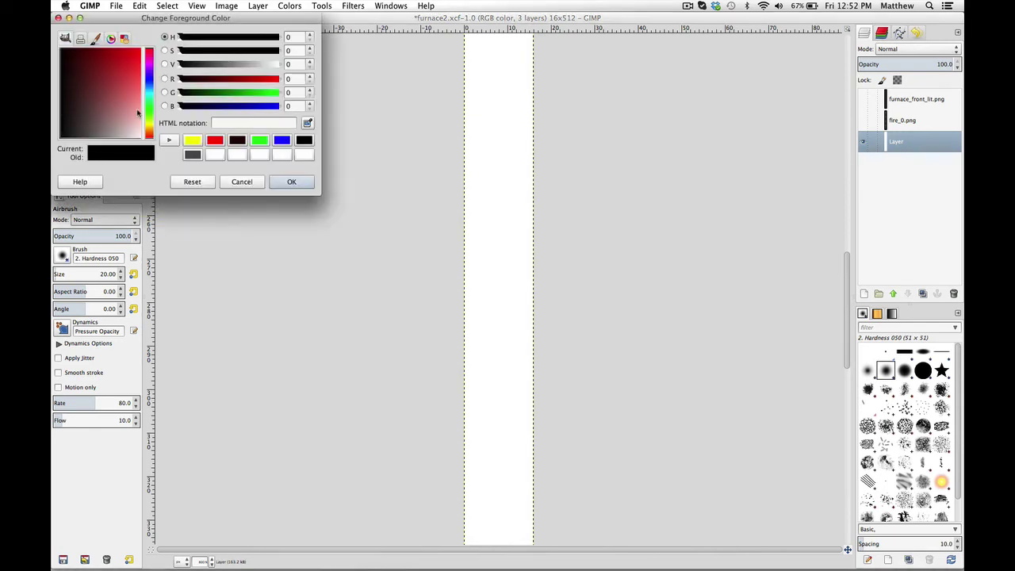
{"action": "left_click_drag", "start_coordinate": [139, 62], "coordinate": [147, 44]}
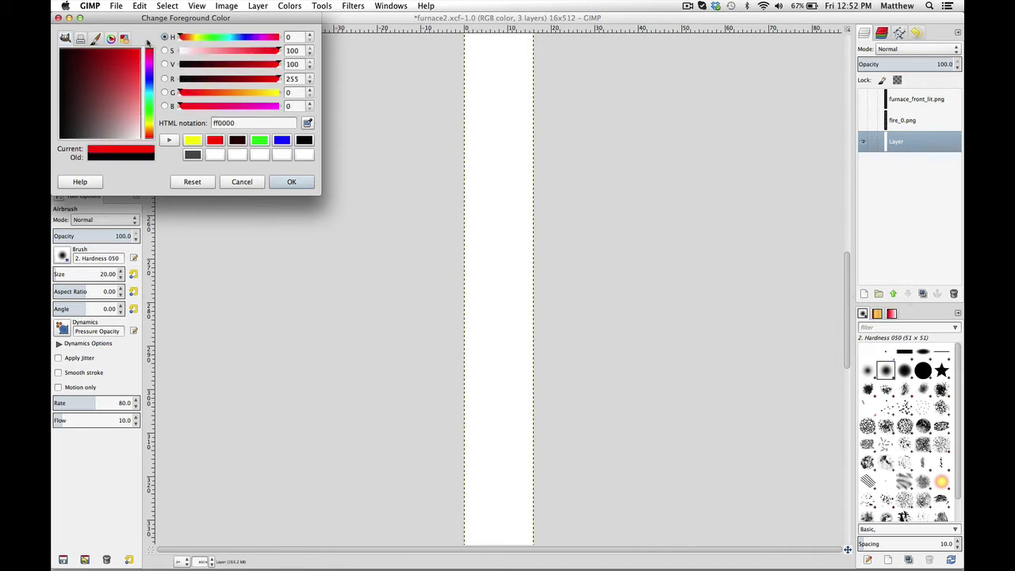
{"action": "left_click", "coordinate": [291, 181]}
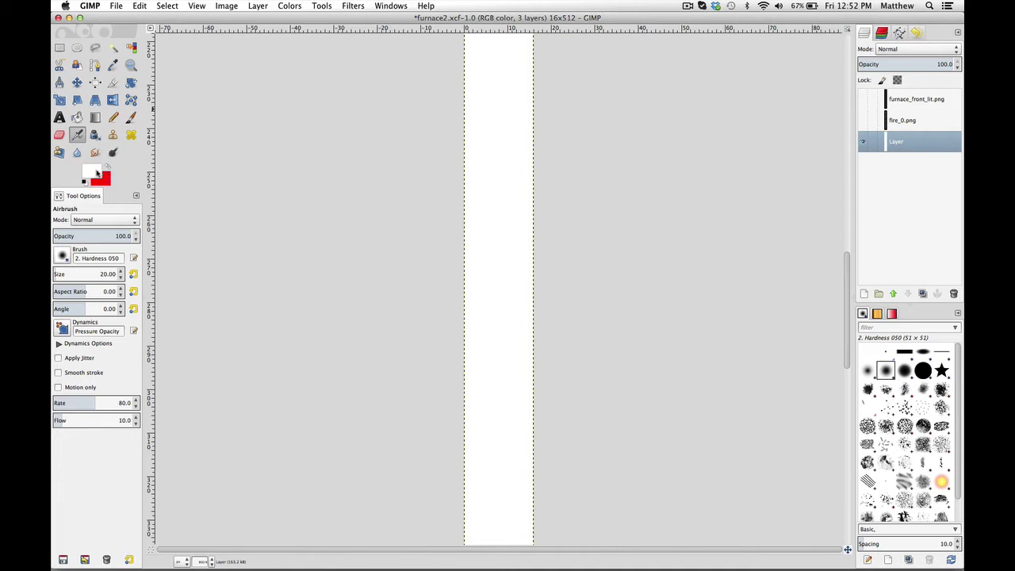
Make red the background color and set the foreground color to yellow fffc00
{"action": "left_click", "coordinate": [97, 173]}
{"action": "left_click", "coordinate": [150, 122]}
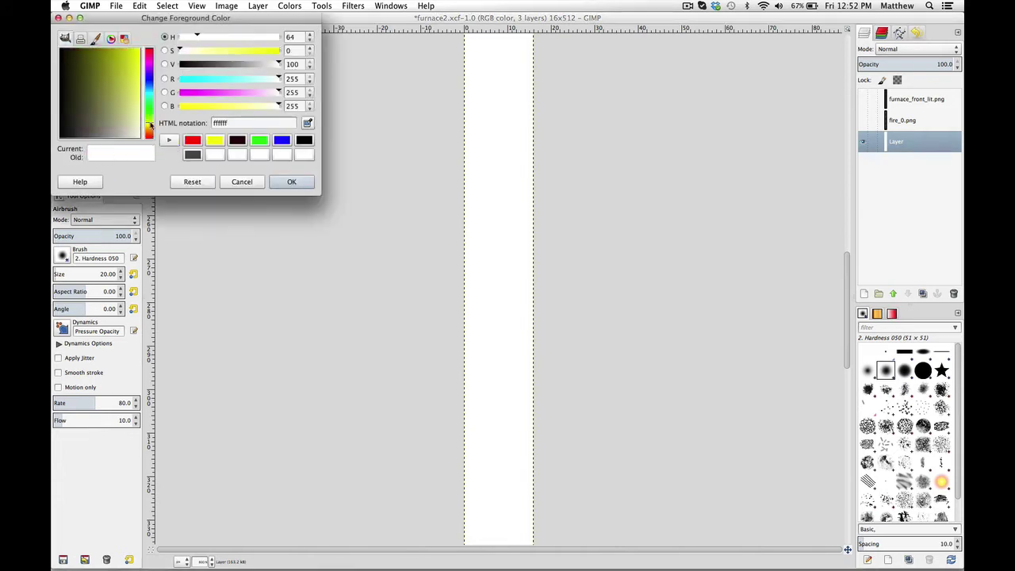
{"action": "left_click_drag", "start_coordinate": [151, 125], "coordinate": [151, 126]}
{"action": "left_click_drag", "start_coordinate": [132, 56], "coordinate": [141, 47]}
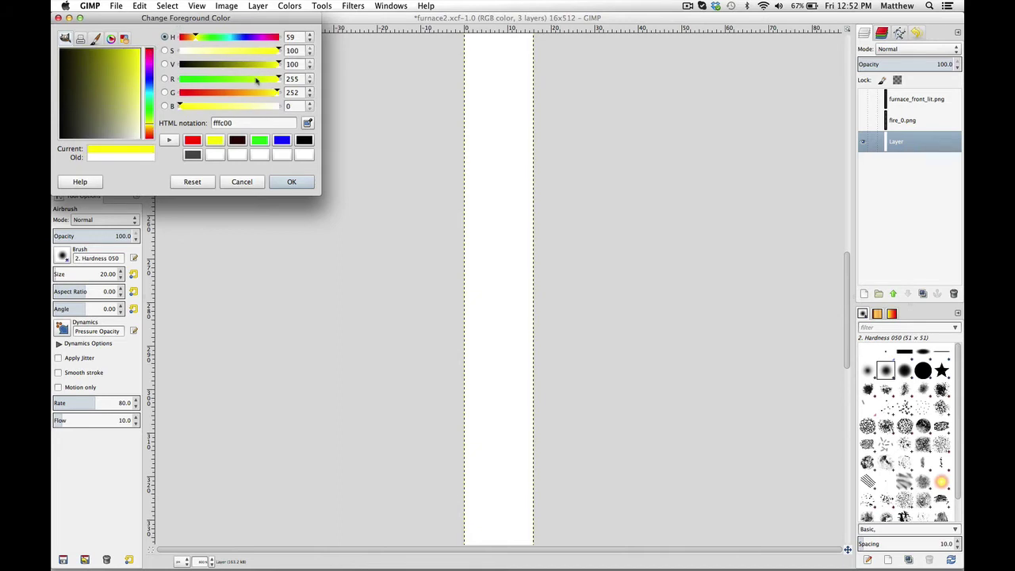
{"action": "left_click", "coordinate": [292, 181]}
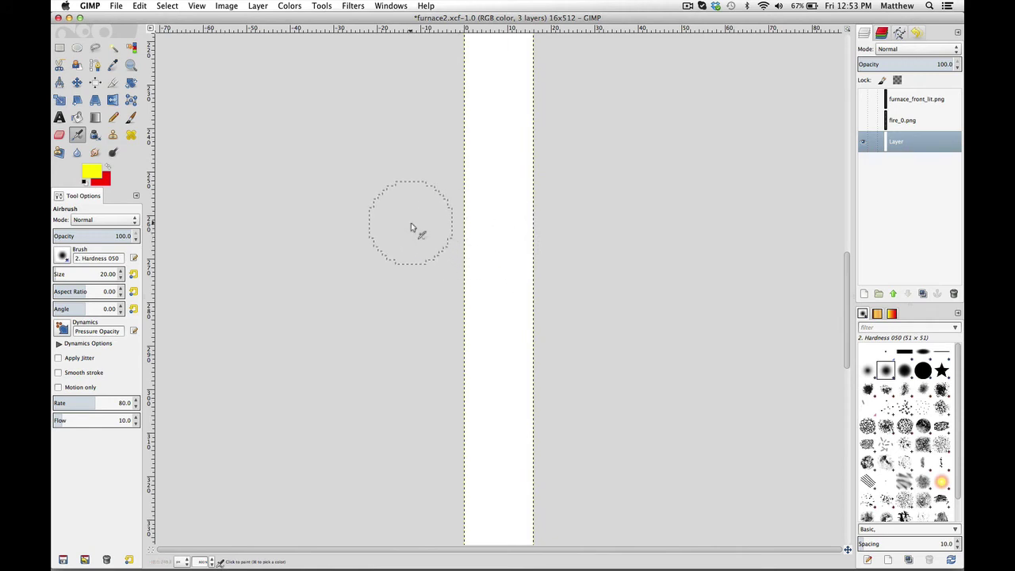
Apply a linear yellow-to-red gradient downward across the middle section of the new layer with the Blend tool
{"action": "left_click", "coordinate": [96, 117]}
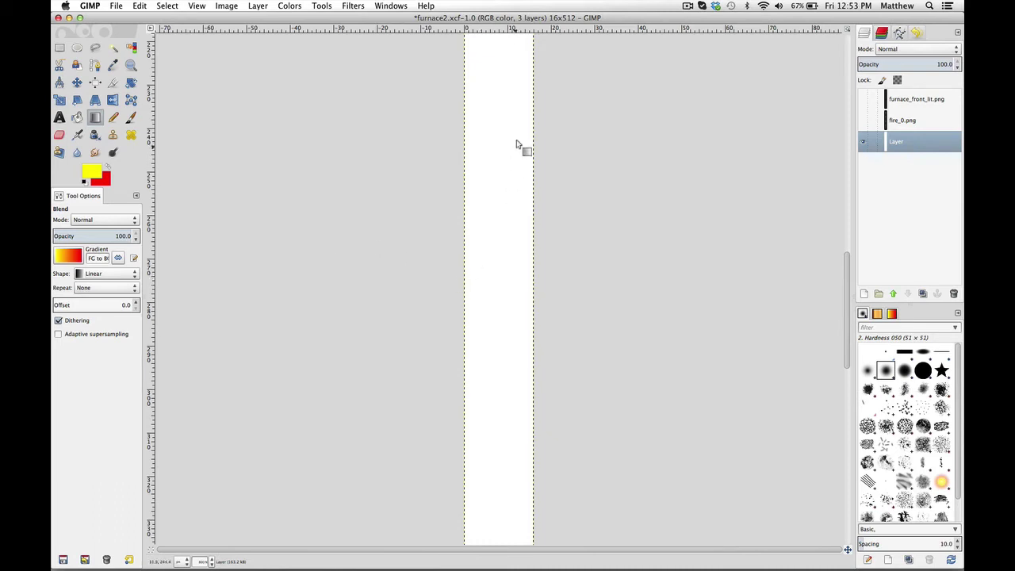
{"action": "left_click_drag", "start_coordinate": [503, 103], "coordinate": [504, 432]}
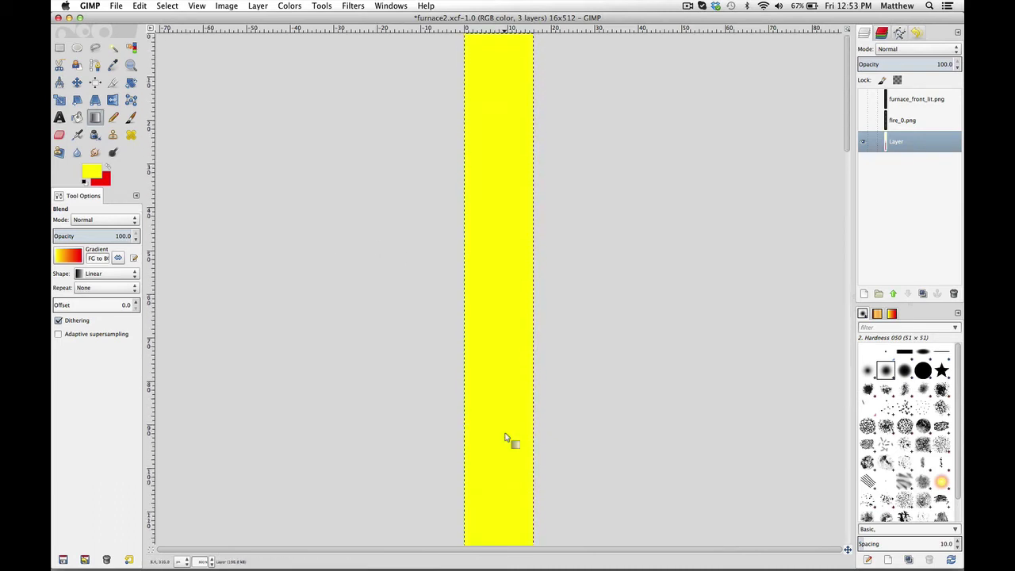
{"action": "scroll", "coordinate": [505, 437], "scroll_direction": "down", "scroll_amount": 3}
{"action": "scroll", "coordinate": [505, 431], "scroll_direction": "down", "scroll_amount": 3}
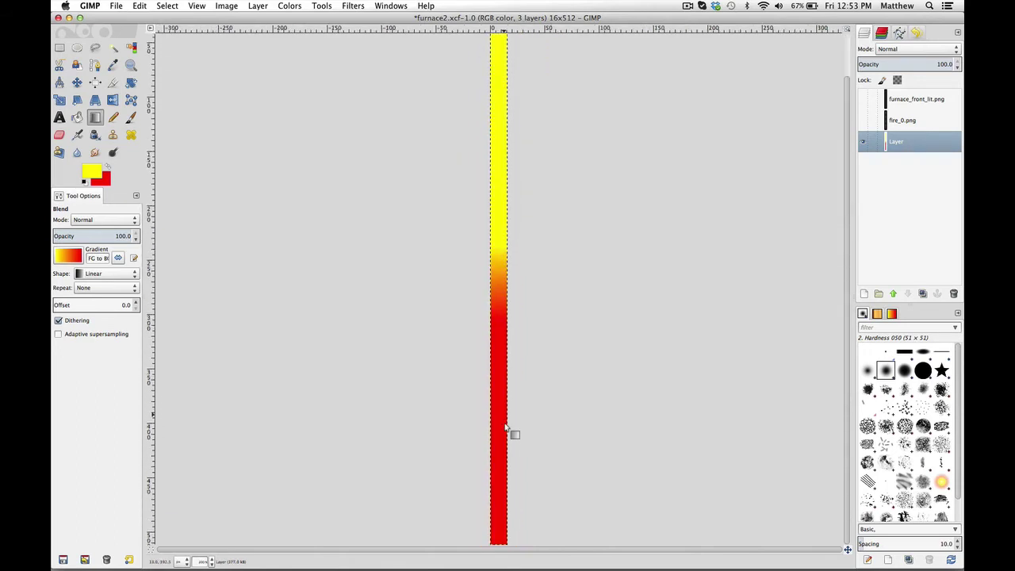
{"action": "scroll", "coordinate": [505, 427], "scroll_direction": "down", "scroll_amount": 2}
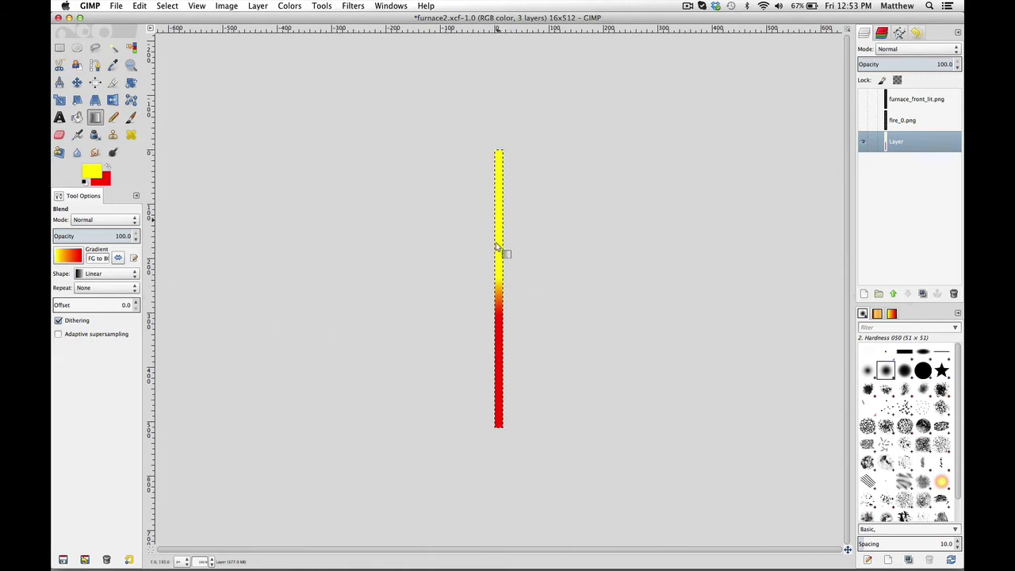
Fill the layer with a Bi-linear gradient, red at mid-height fading to yellow at about 410 px, after swapping foreground and background colors
{"action": "left_click", "coordinate": [99, 274]}
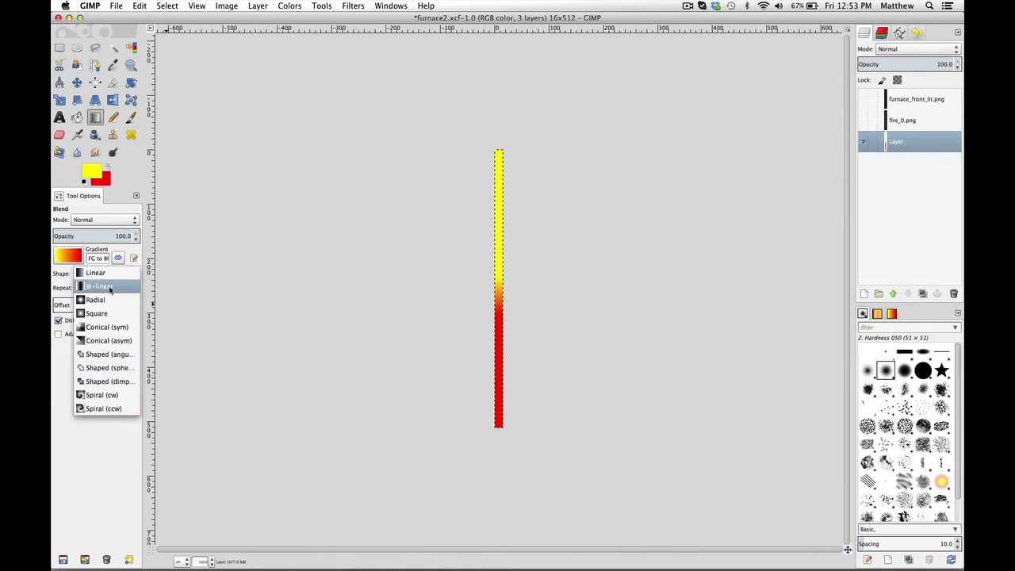
{"action": "left_click", "coordinate": [111, 287]}
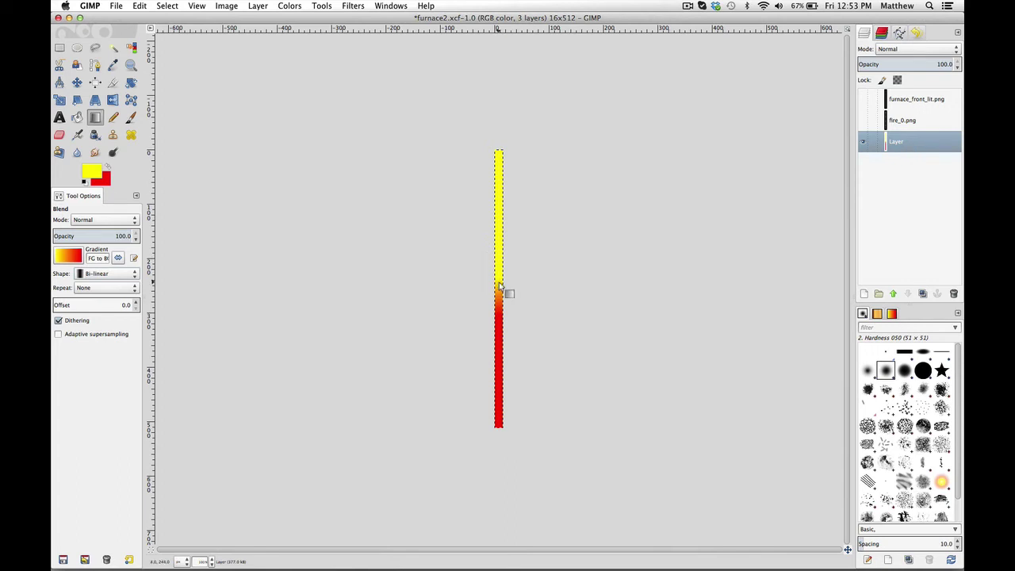
{"action": "key", "text": "x"}
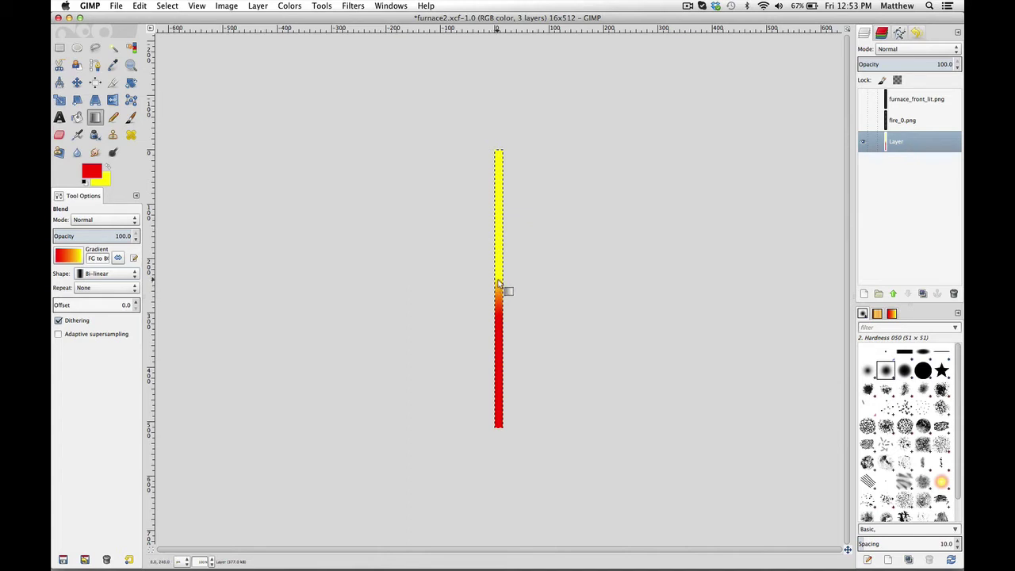
{"action": "left_click_drag", "start_coordinate": [498, 283], "coordinate": [500, 378]}
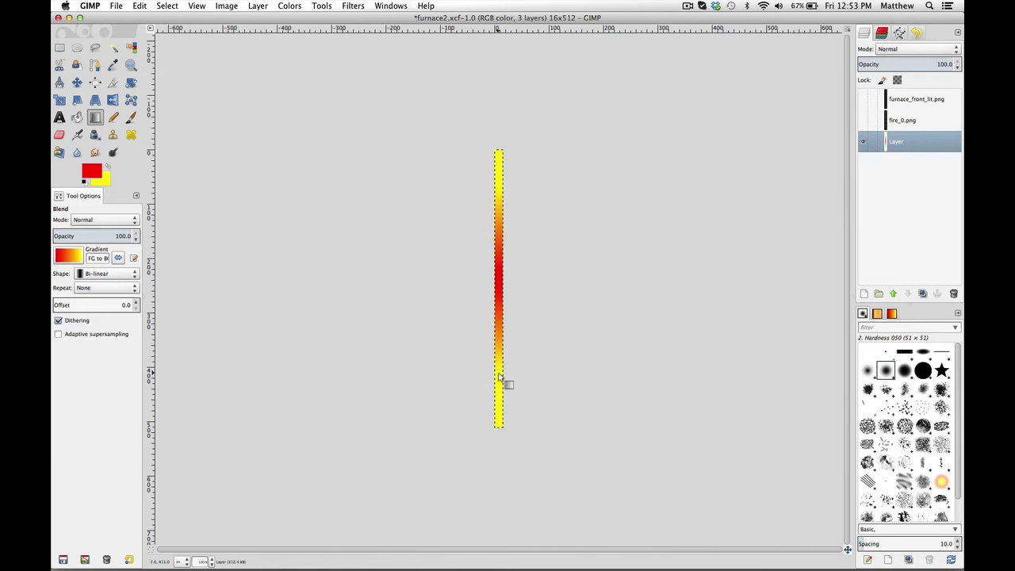
Refill the layer with a Bi-linear gradient from red at mid-height to yellow, trying a downward and a longer upward stretch
{"action": "left_click_drag", "start_coordinate": [500, 294], "coordinate": [499, 390]}
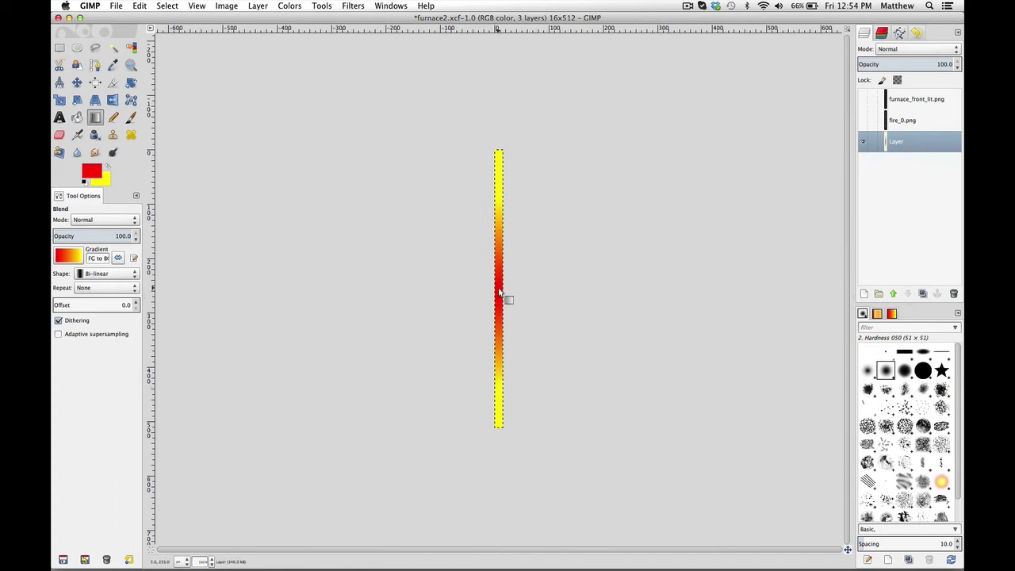
{"action": "left_click_drag", "start_coordinate": [499, 293], "coordinate": [499, 292]}
{"action": "left_click_drag", "start_coordinate": [499, 290], "coordinate": [499, 180]}
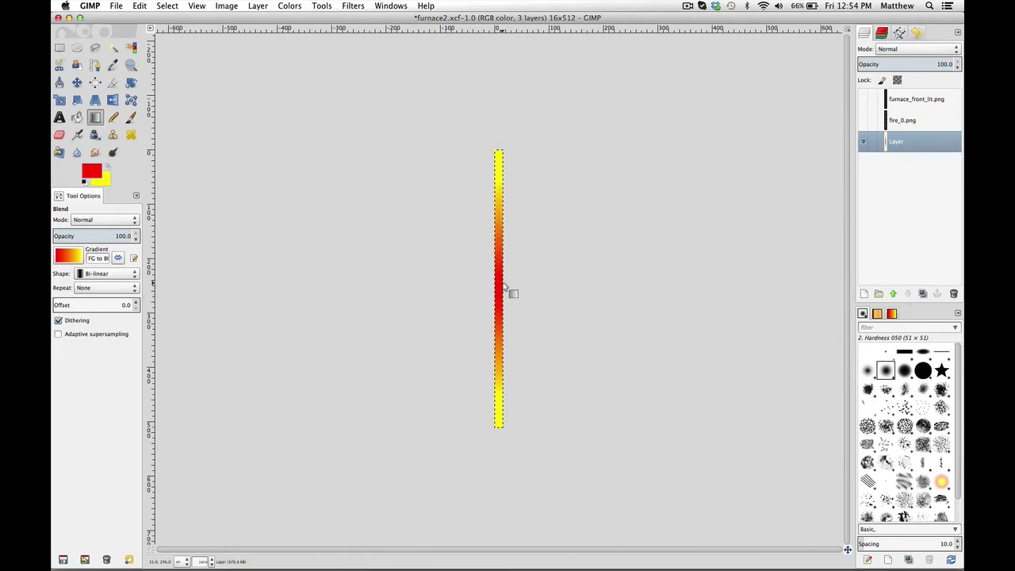
Swap the foreground and background colors and refill the layer with a Bi-linear gradient, yellow at mid-height fading to red at both ends
{"action": "key", "text": "x"}
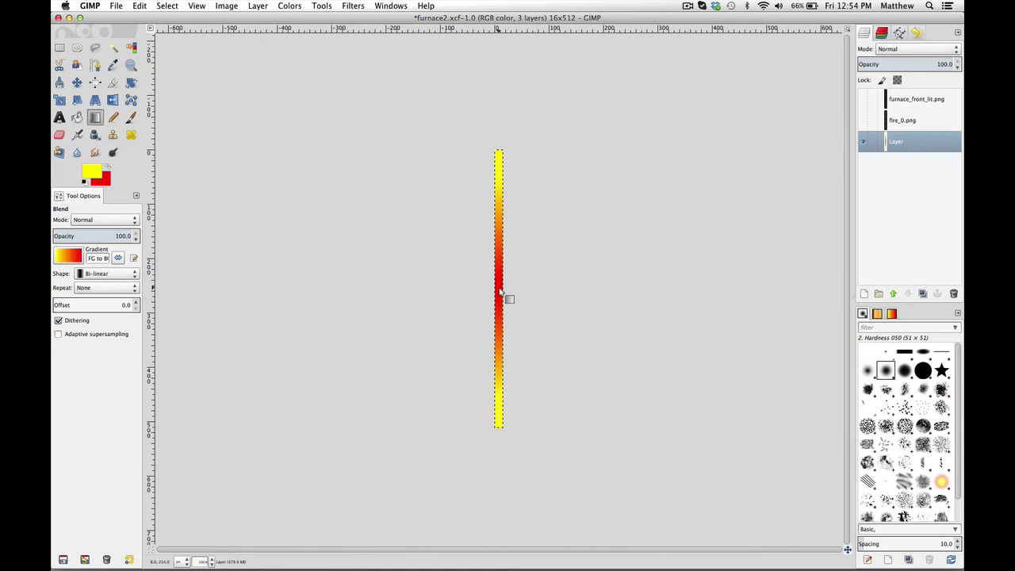
{"action": "left_click_drag", "start_coordinate": [500, 287], "coordinate": [499, 174]}
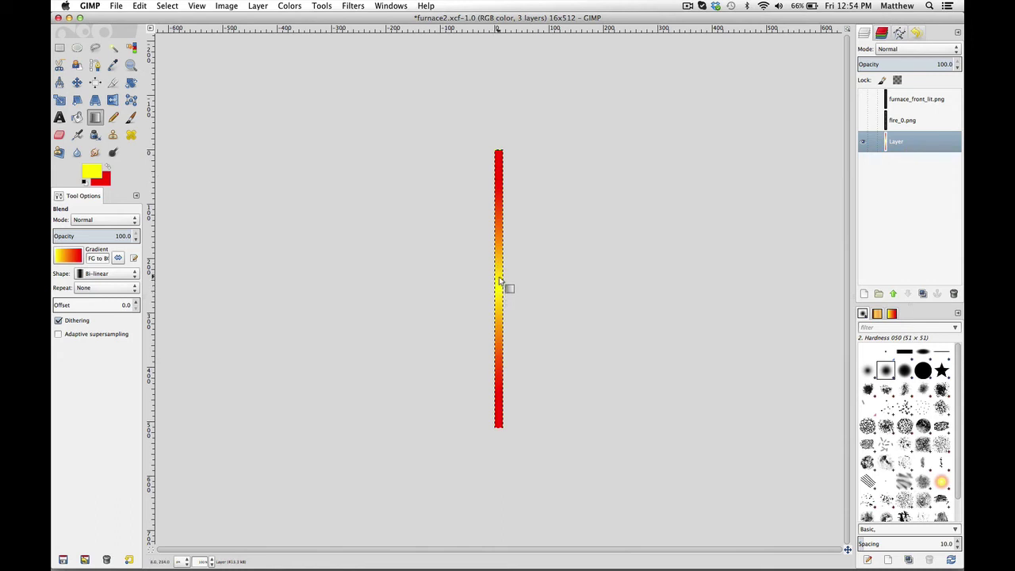
{"action": "left_click_drag", "start_coordinate": [499, 273], "coordinate": [499, 412]}
Swap the colors back, refill with the Bi-linear gradient from red at mid-height to yellow near the ends, and show both upper layers
{"action": "key", "text": "x"}
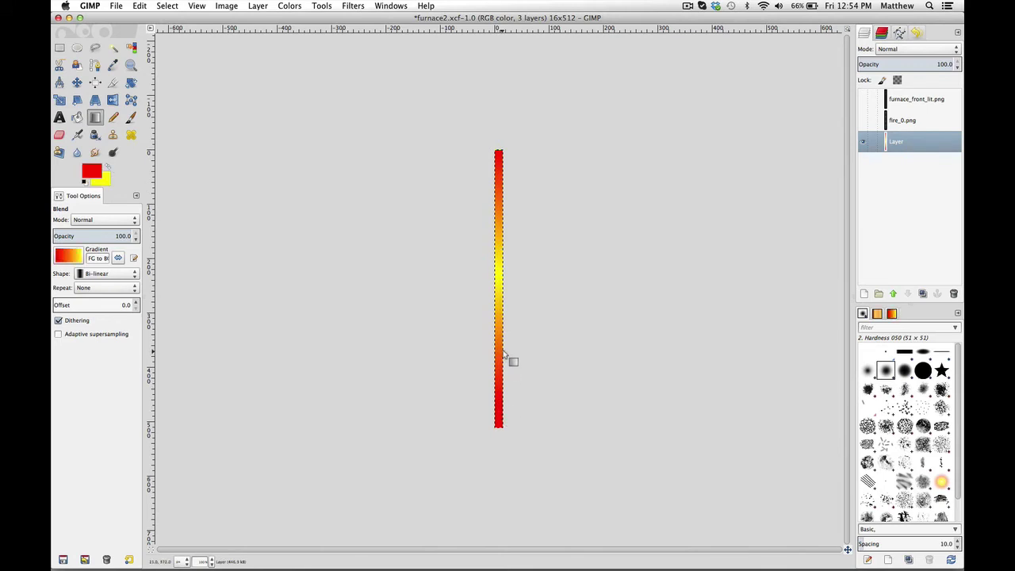
{"action": "left_click_drag", "start_coordinate": [499, 281], "coordinate": [502, 411]}
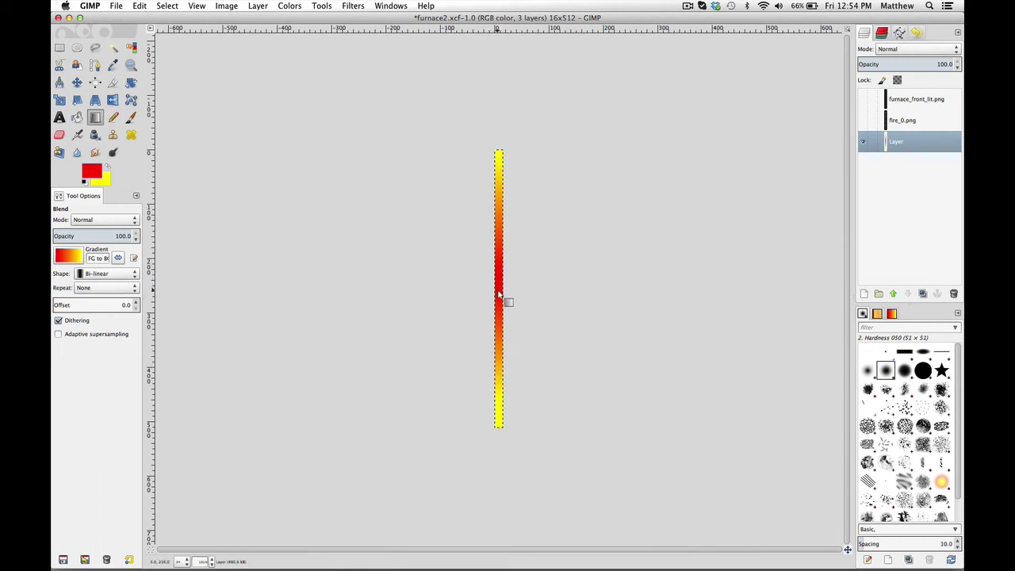
{"action": "left_click", "coordinate": [863, 121]}
{"action": "left_click", "coordinate": [863, 100]}
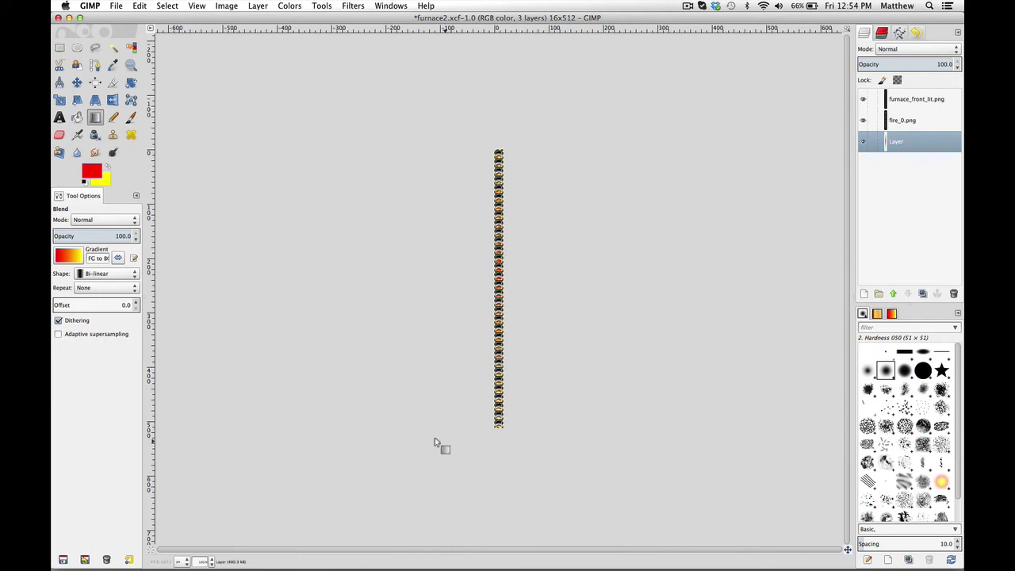
Export the image as furnace_front_lit.png into the Minecraft textures folder with the shown PNG options, and quit GIMP discarding the unsaved changes
{"action": "left_click", "coordinate": [115, 6]}
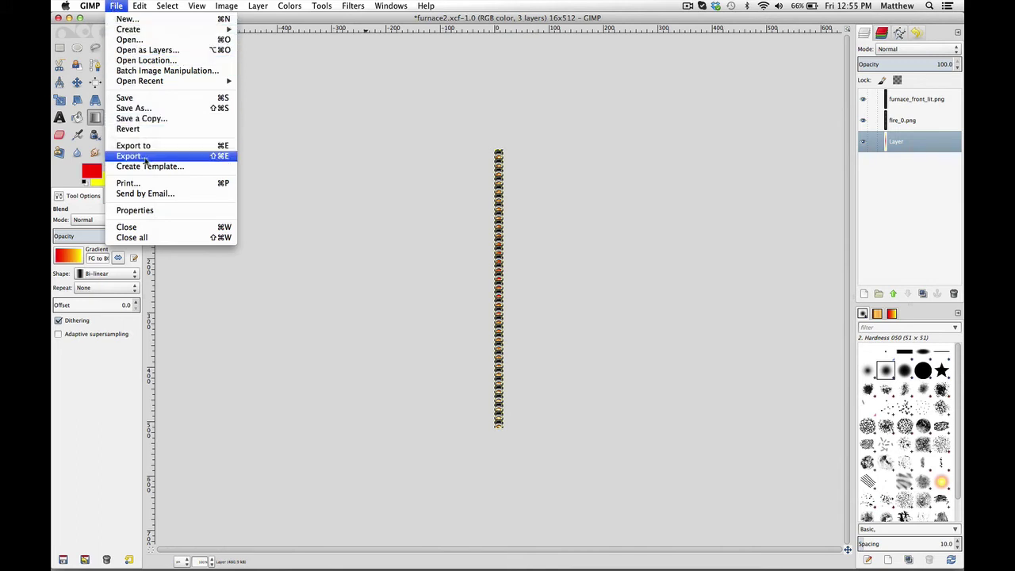
{"action": "left_click", "coordinate": [144, 159]}
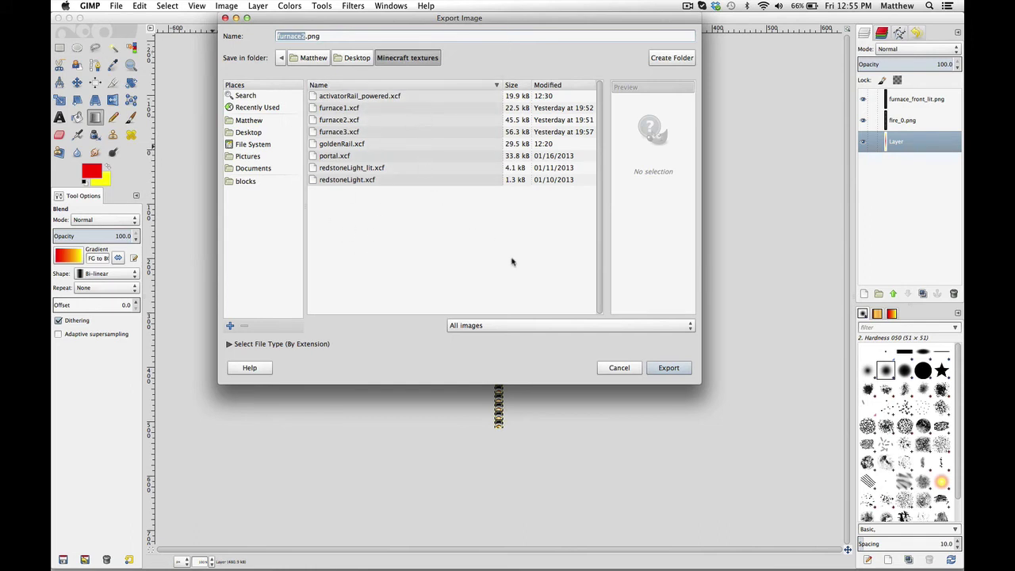
{"action": "key", "text": "BackSpace"}
{"action": "type", "text": "furnace_front_lit"}
{"action": "left_click", "coordinate": [669, 368]}
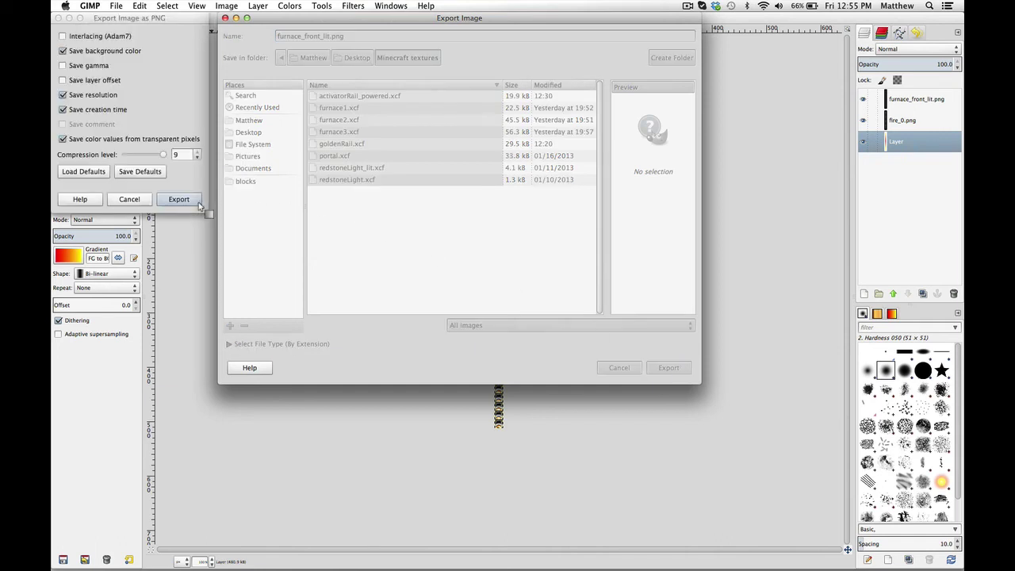
{"action": "left_click", "coordinate": [179, 199]}
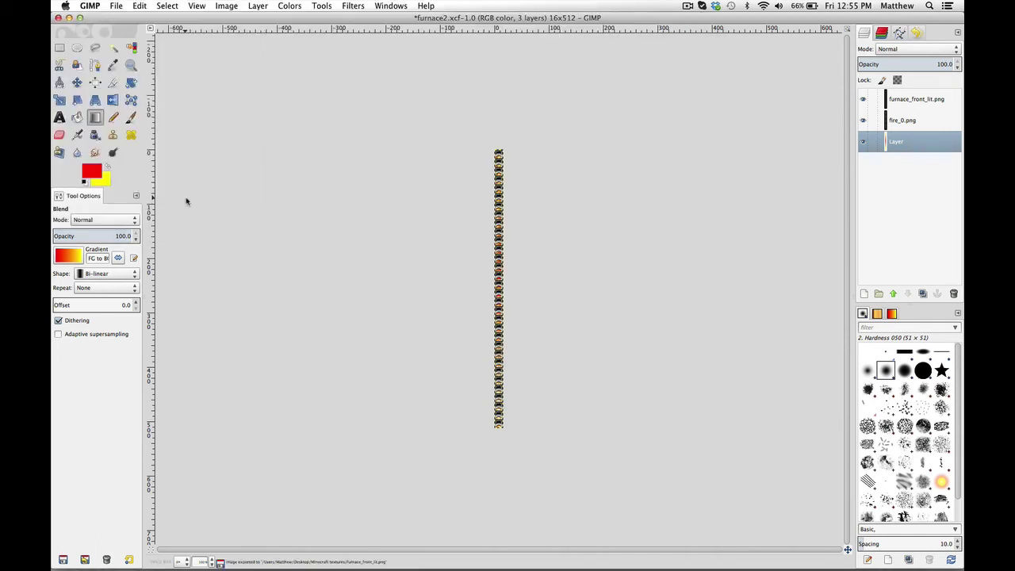
{"action": "key", "text": "super+q"}
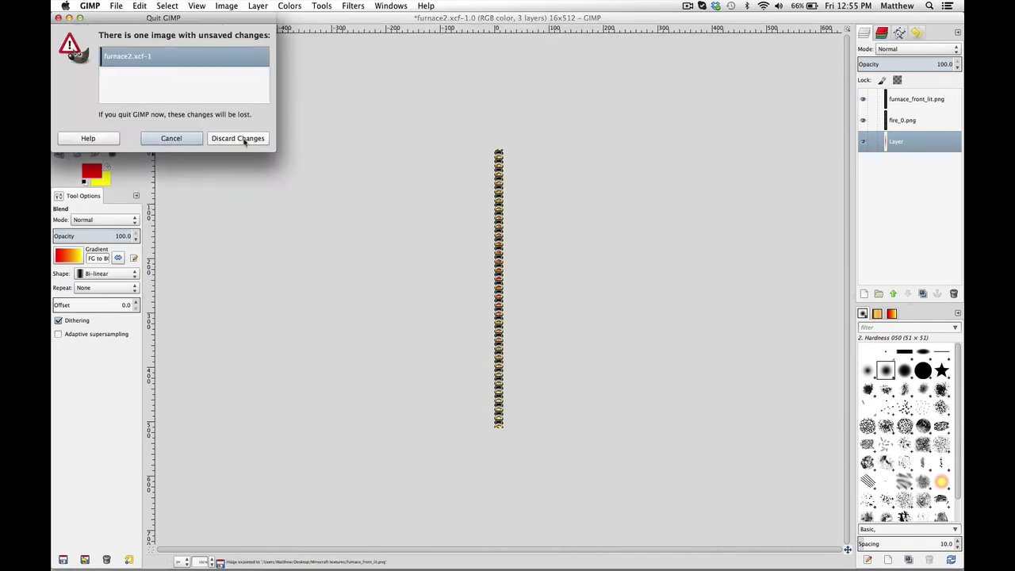
{"action": "left_click", "coordinate": [244, 142]}
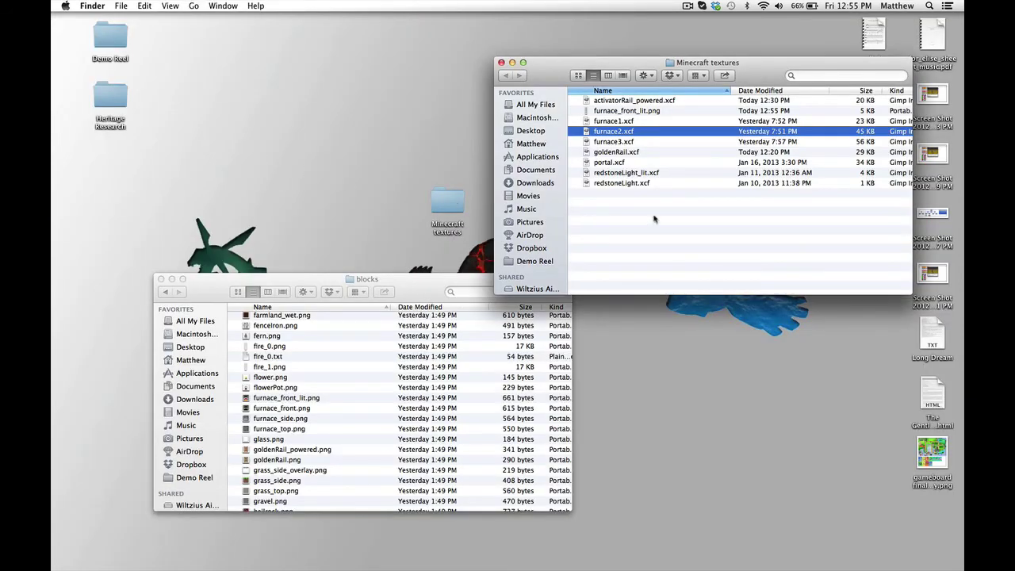
In the blocks Finder window, go back out of minecraft.jar and bin and open the texturepacks folder's Animated/textures/blocks subfolder
{"action": "left_click", "coordinate": [162, 292]}
{"action": "left_click", "coordinate": [163, 292]}
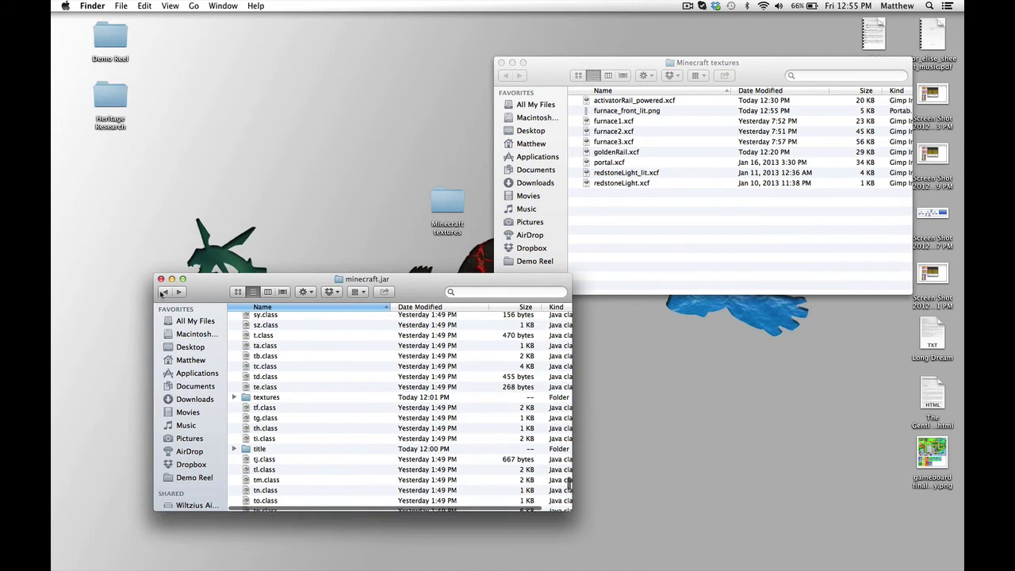
{"action": "left_click", "coordinate": [162, 292]}
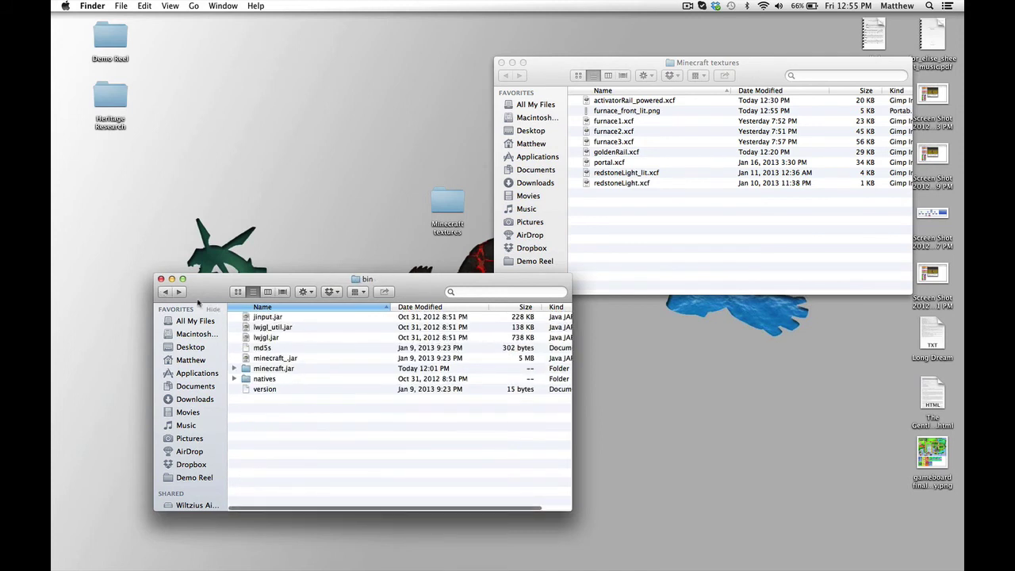
{"action": "left_click", "coordinate": [163, 292]}
{"action": "double_click", "coordinate": [279, 435]}
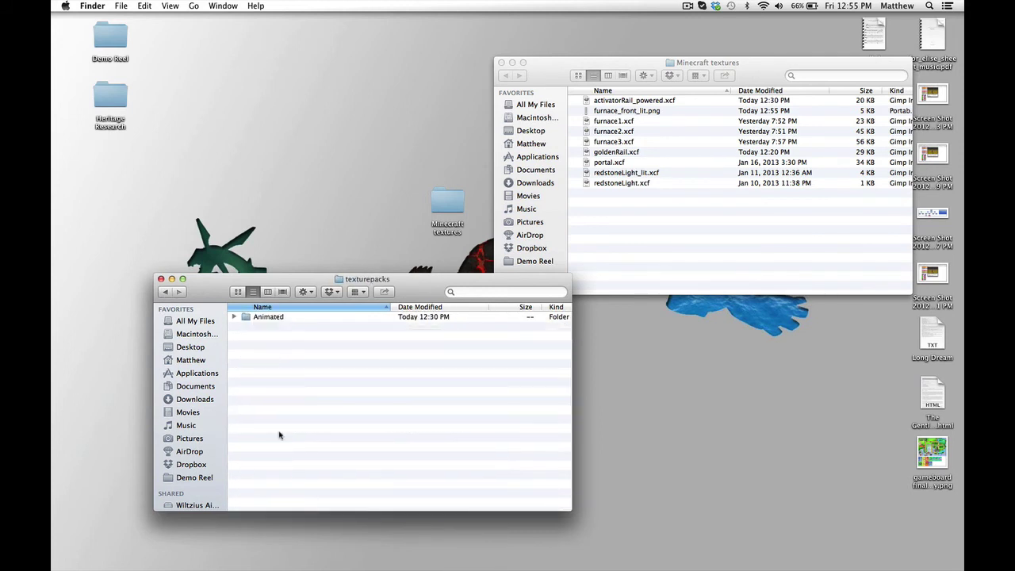
{"action": "double_click", "coordinate": [295, 316]}
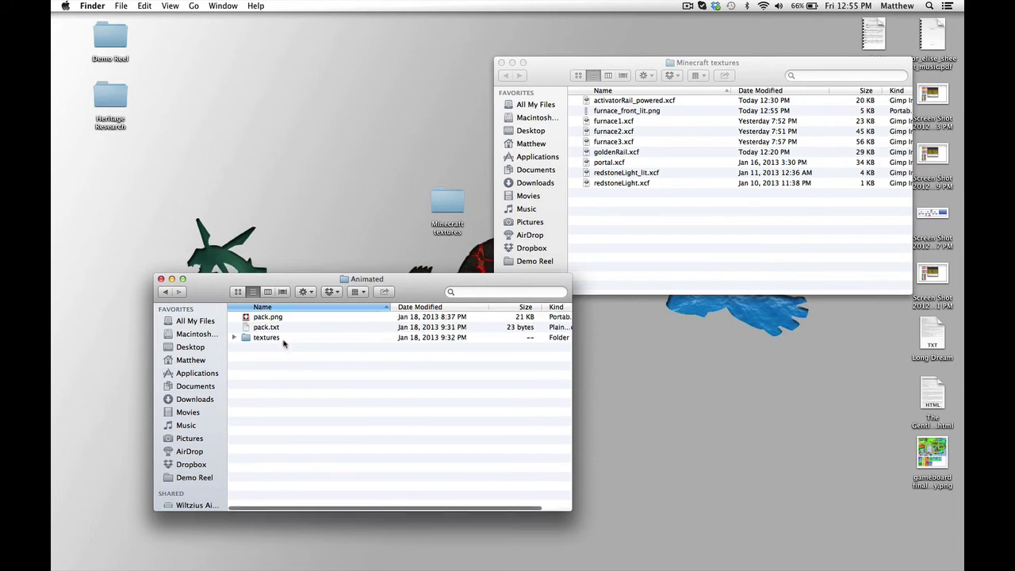
{"action": "double_click", "coordinate": [284, 340]}
{"action": "double_click", "coordinate": [291, 318]}
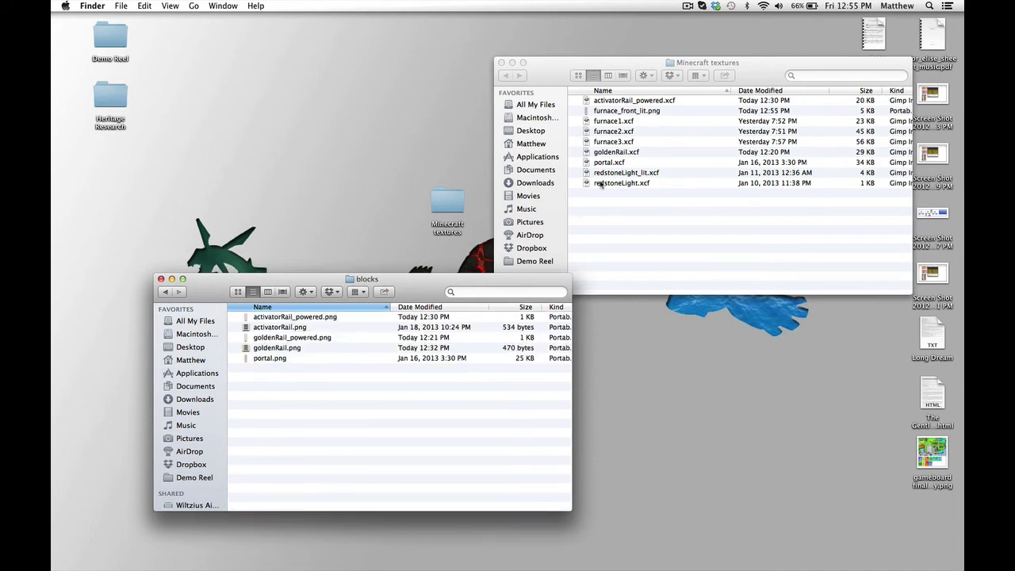
Move furnace_front_lit.png from the Minecraft textures folder into the Animated pack's blocks folder
{"action": "left_click", "coordinate": [636, 114]}
{"action": "left_click", "coordinate": [639, 111]}
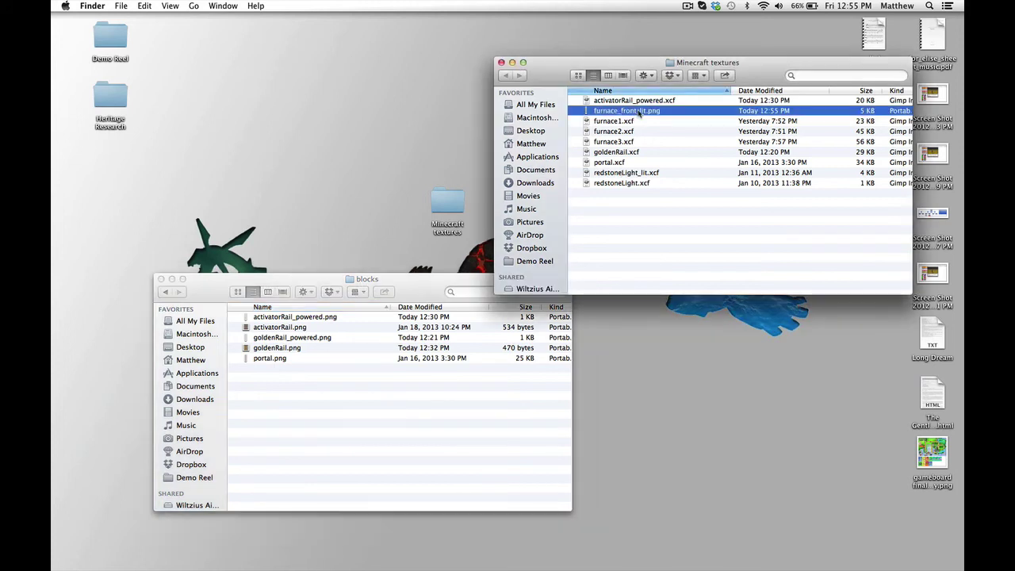
{"action": "left_click_drag", "start_coordinate": [640, 112], "coordinate": [398, 407]}
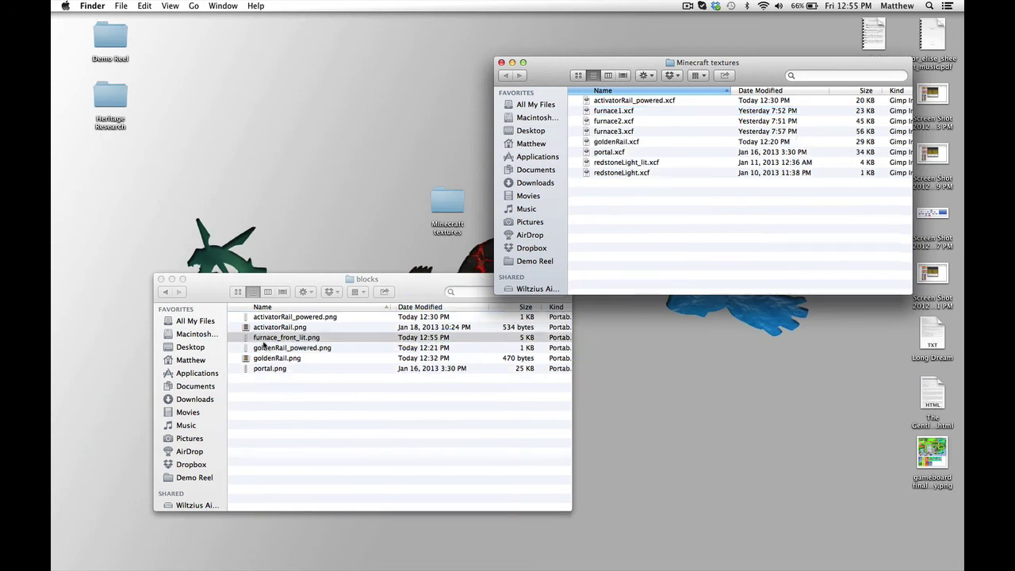
Look through the texture files in the pack's blocks folder and preview activatorRail.png
{"action": "left_click", "coordinate": [262, 349]}
{"action": "left_click", "coordinate": [273, 318]}
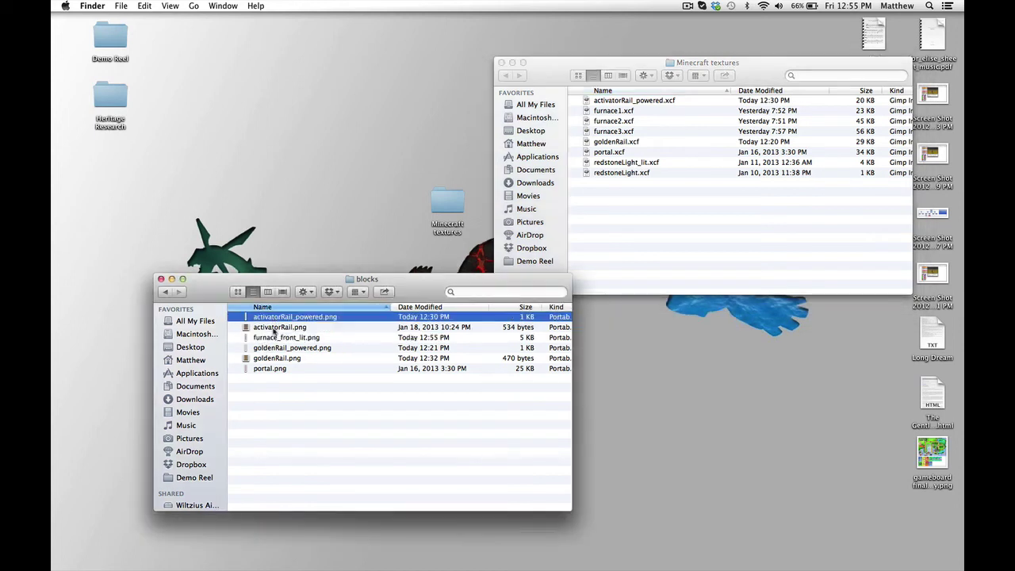
{"action": "left_click", "coordinate": [272, 351]}
{"action": "left_click", "coordinate": [276, 369]}
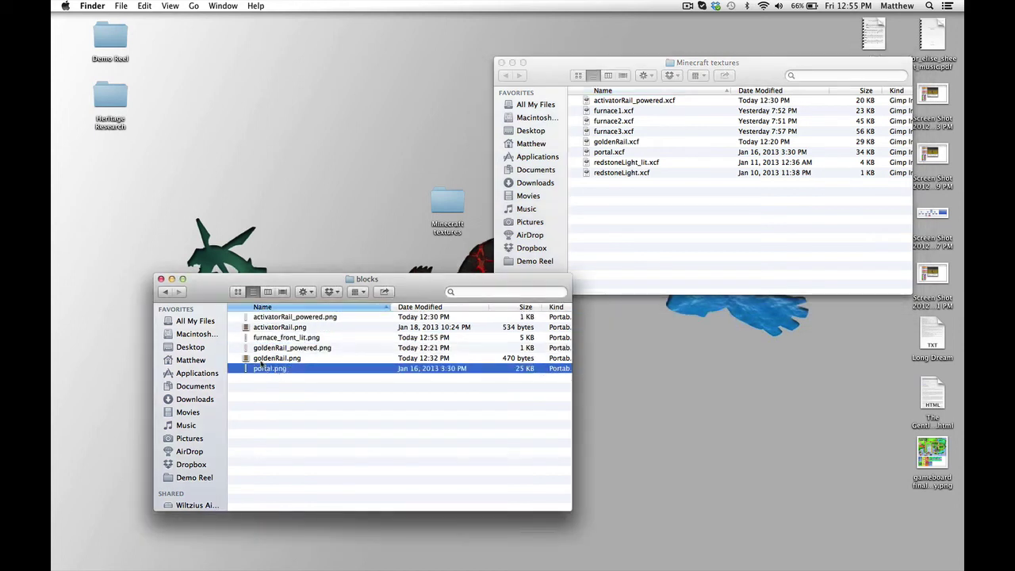
{"action": "left_click", "coordinate": [266, 358]}
{"action": "left_click", "coordinate": [272, 329]}
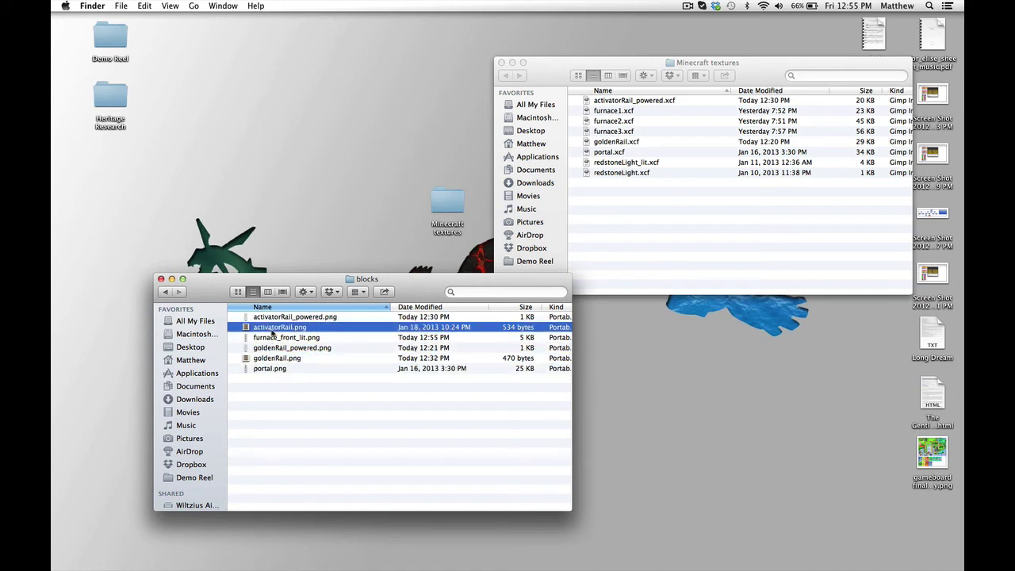
{"action": "key", "text": "space"}
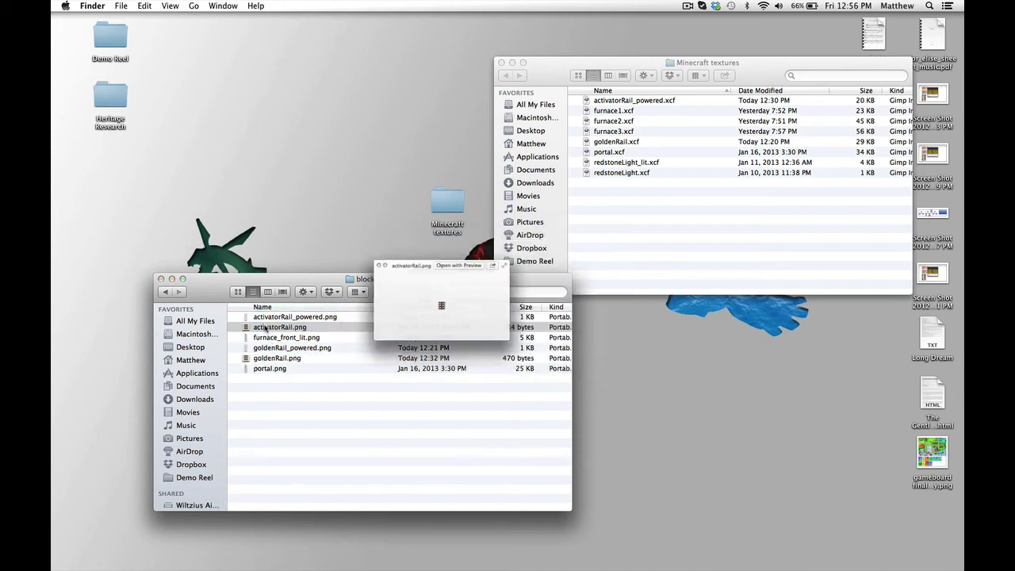
{"action": "key", "text": "space"}
{"action": "left_click", "coordinate": [347, 436]}
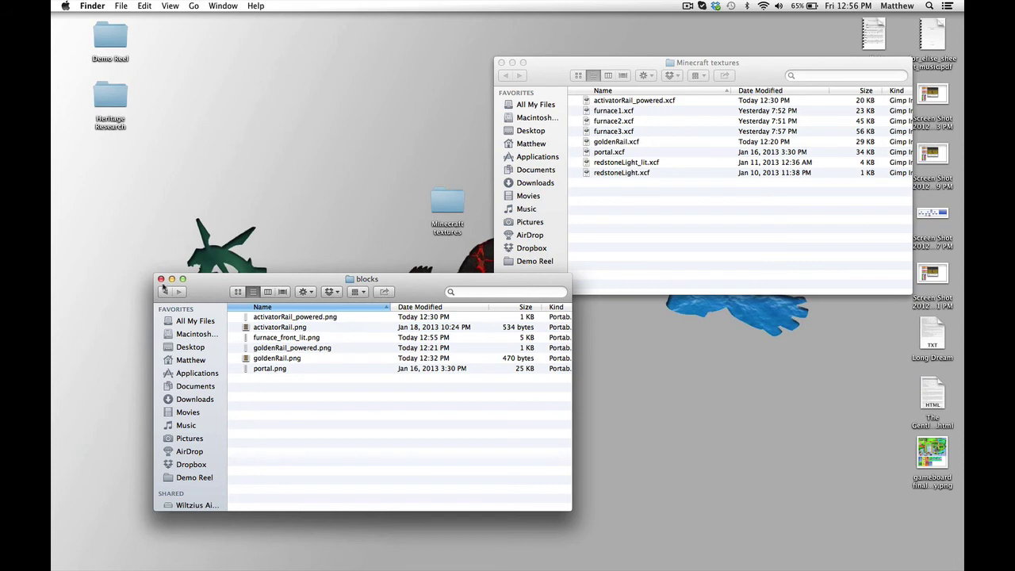
Close the blocks folder window, switch to Minecraft and flip the lever beside the rails to turn off their power
{"action": "left_click", "coordinate": [161, 279]}
{"action": "key", "text": "super+Tab"}
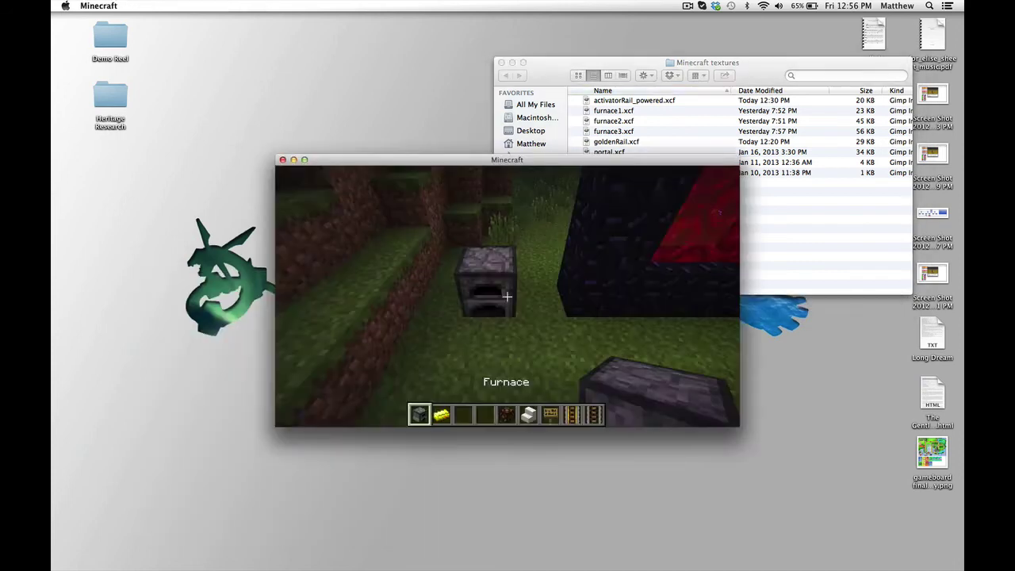
{"action": "mouse_move", "coordinate": [507, 297]}
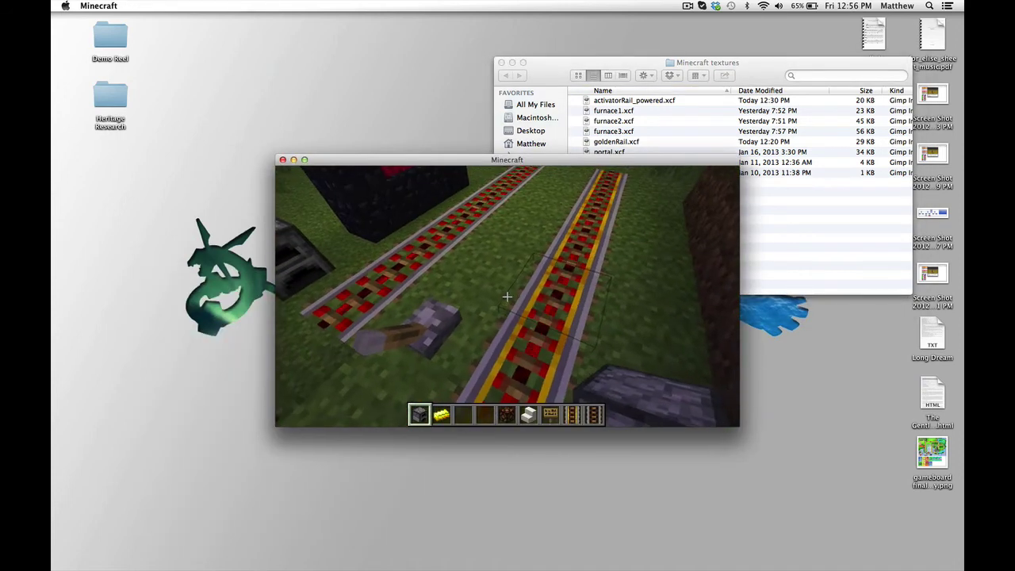
{"action": "right_click", "coordinate": [506, 296]}
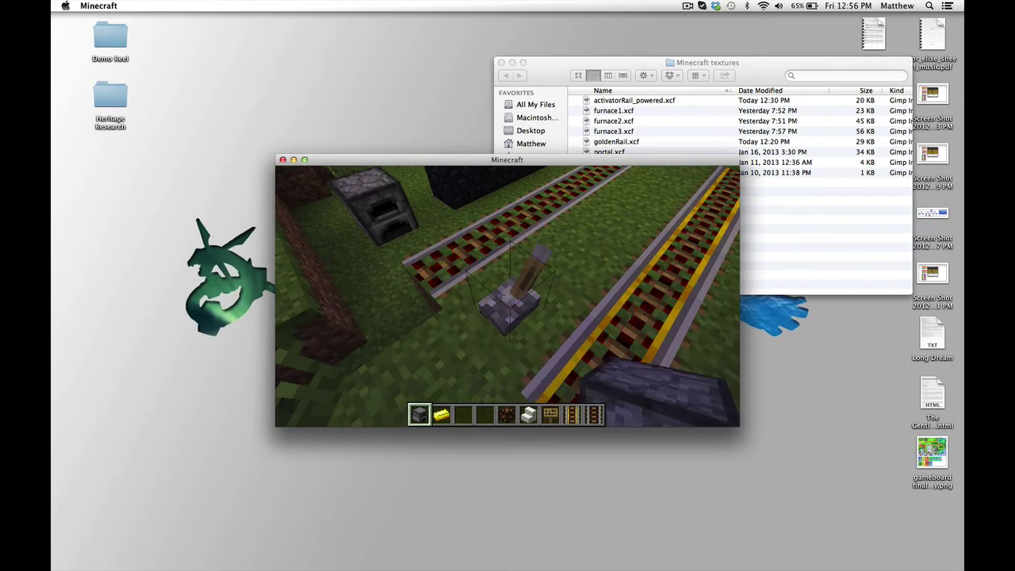
Replace the gold ingot in the second hotbar slot with 64 ore blocks and put 64 Oak Wood Planks in the third slot
{"action": "key", "text": "e"}
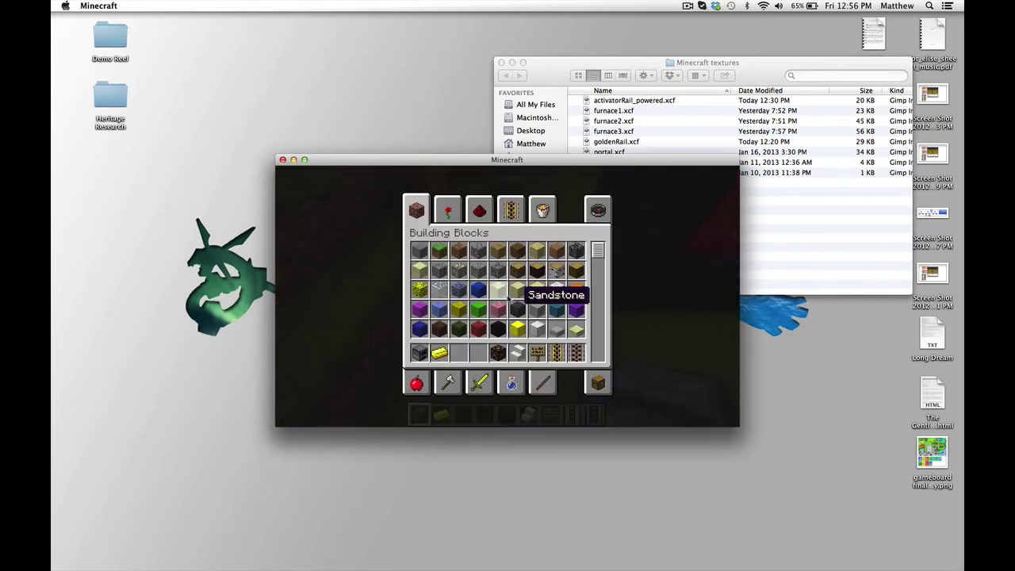
{"action": "left_click", "coordinate": [498, 251]}
{"action": "left_click", "coordinate": [458, 353]}
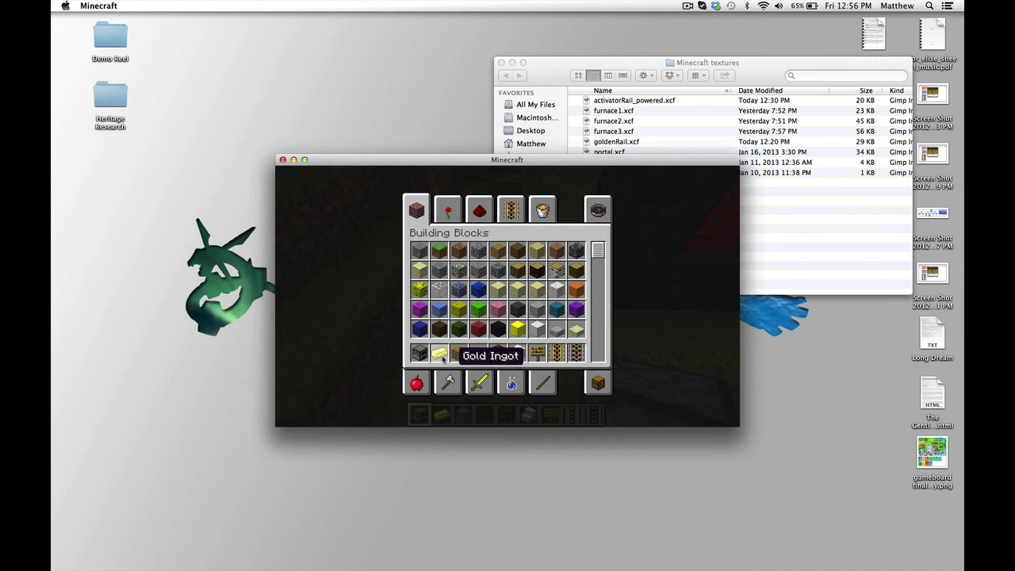
{"action": "left_click", "coordinate": [441, 355]}
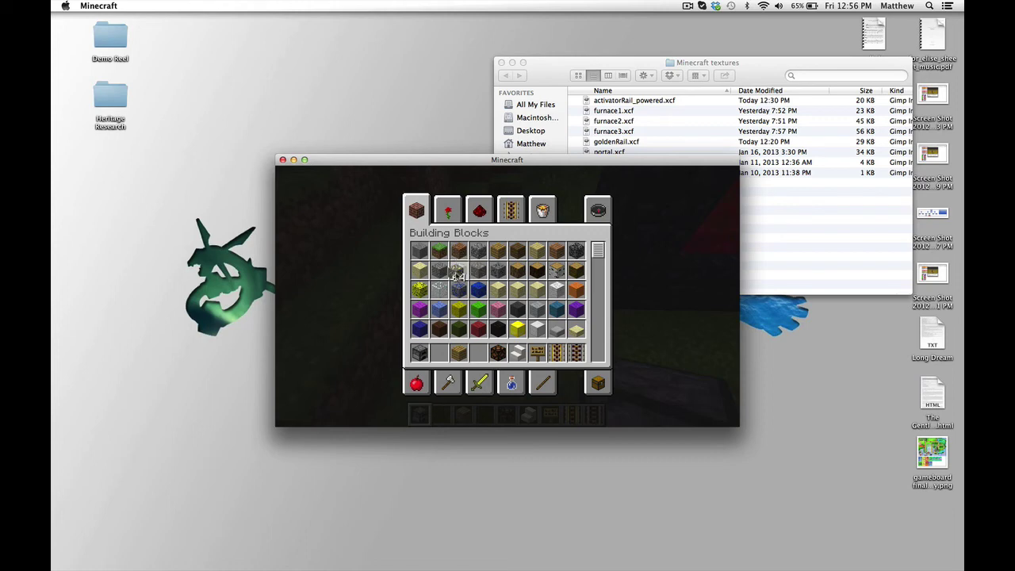
{"action": "left_click", "coordinate": [438, 355]}
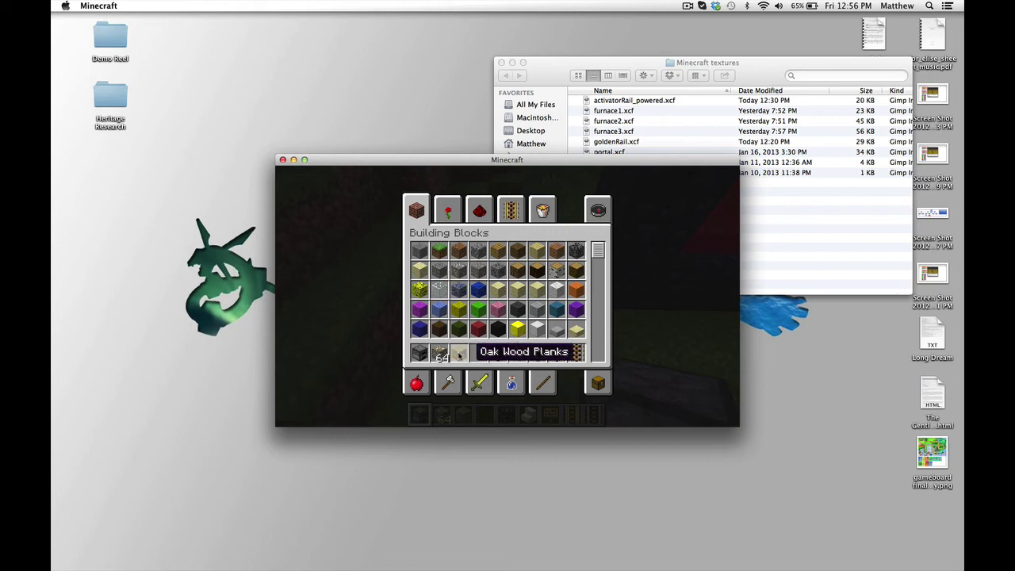
{"action": "left_click", "coordinate": [459, 354]}
{"action": "left_click", "coordinate": [458, 269]}
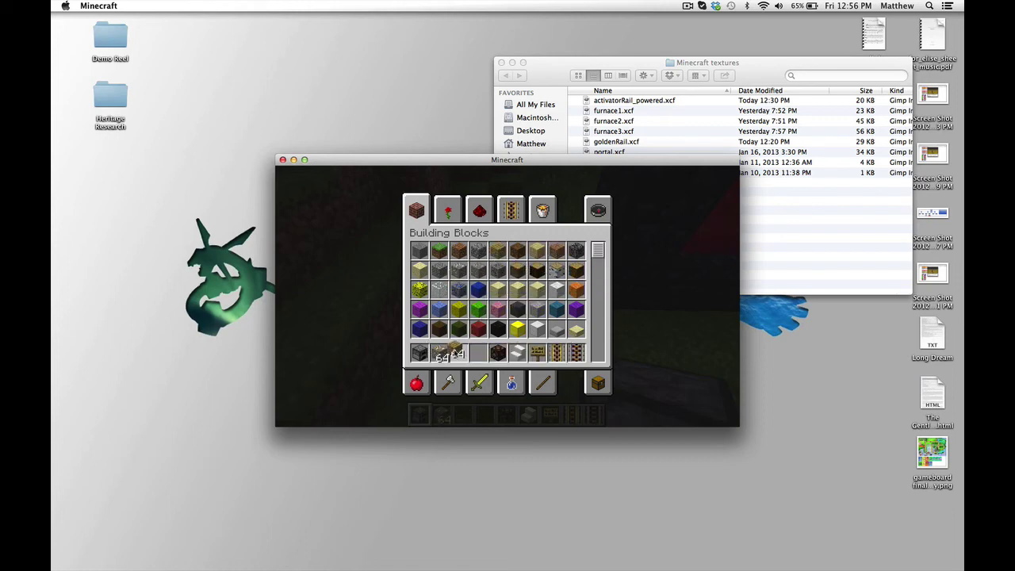
{"action": "left_click", "coordinate": [458, 354]}
{"action": "key", "text": "e"}
Load the furnace with the 64 ore blocks and the 64 Oak Wood Planks as fuel, and close its window
{"action": "right_click", "coordinate": [456, 356]}
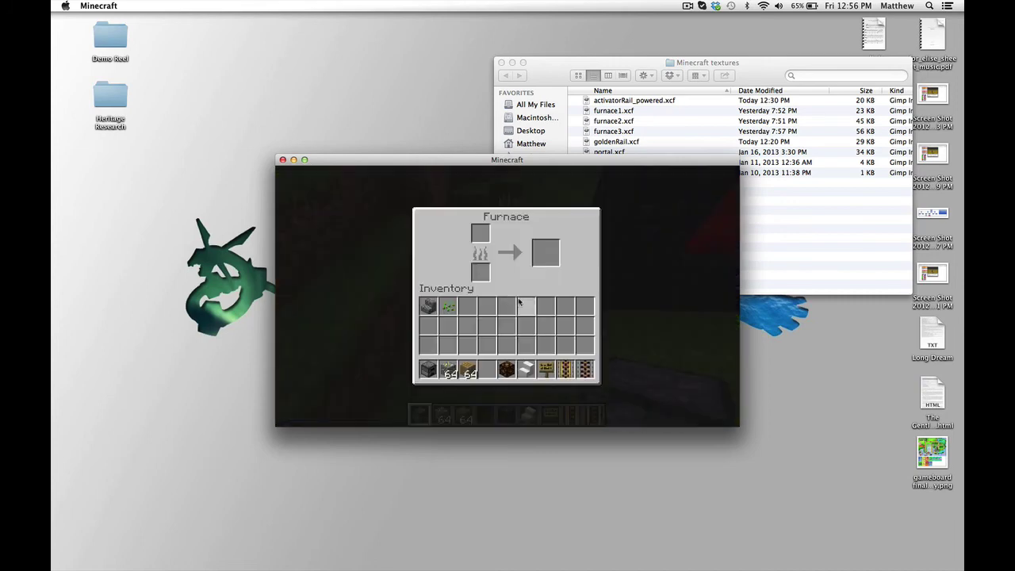
{"action": "left_click", "coordinate": [448, 368], "text": "shift"}
{"action": "left_click", "coordinate": [471, 370], "text": "shift"}
{"action": "key", "text": "e"}
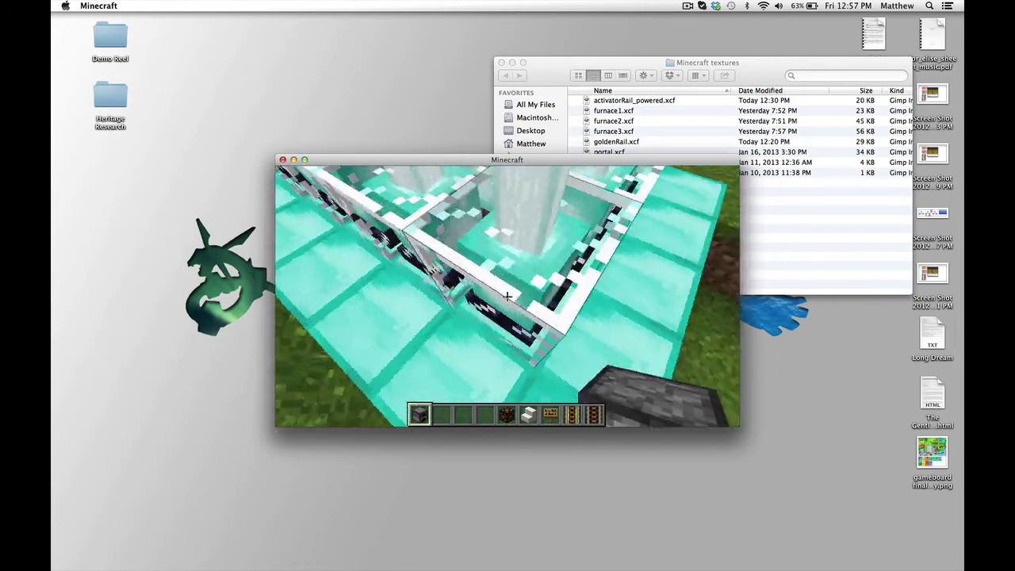
{"action": "key", "text": "s"}
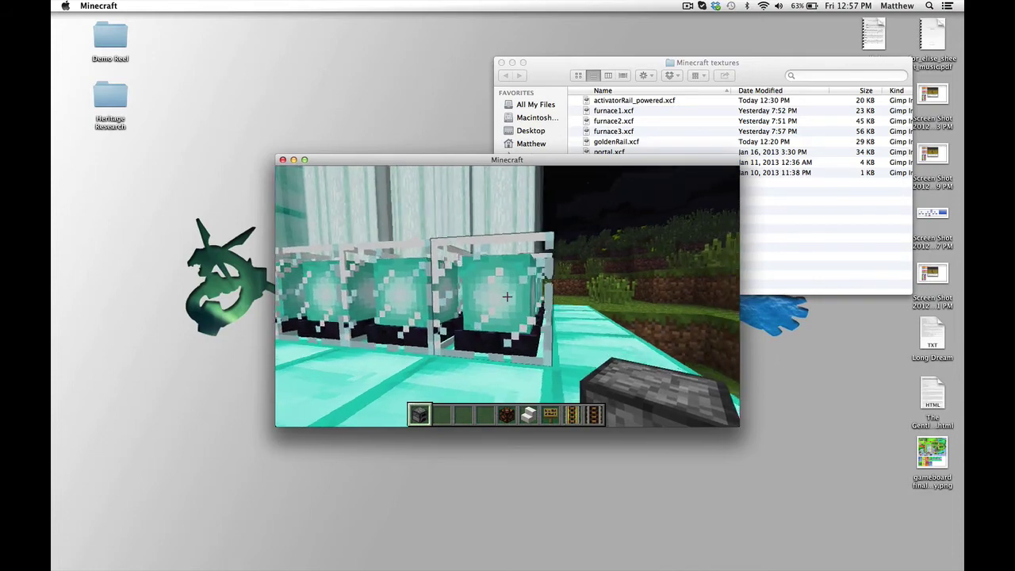